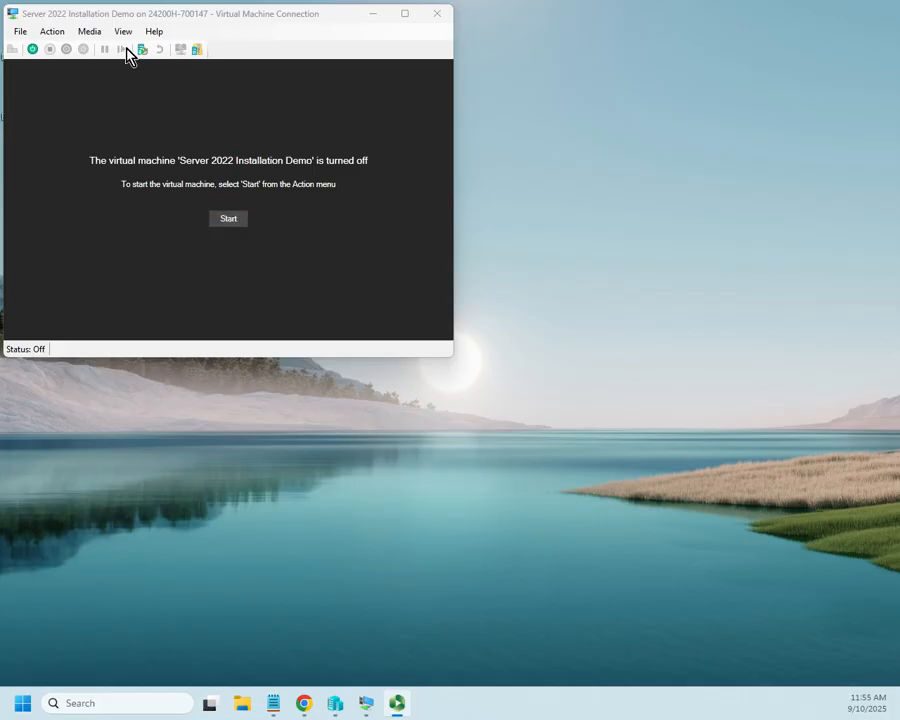
Confirm server2022.iso is in the DVD drive and power on the Server 2022 Installation Demo VM
click(88, 32)
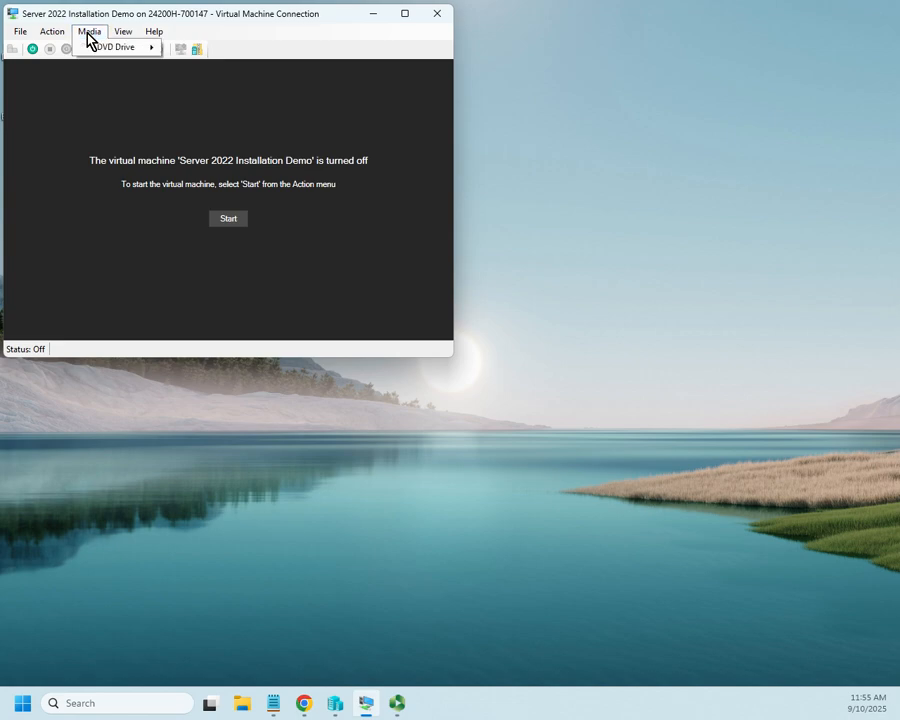
mouse_move(110, 52)
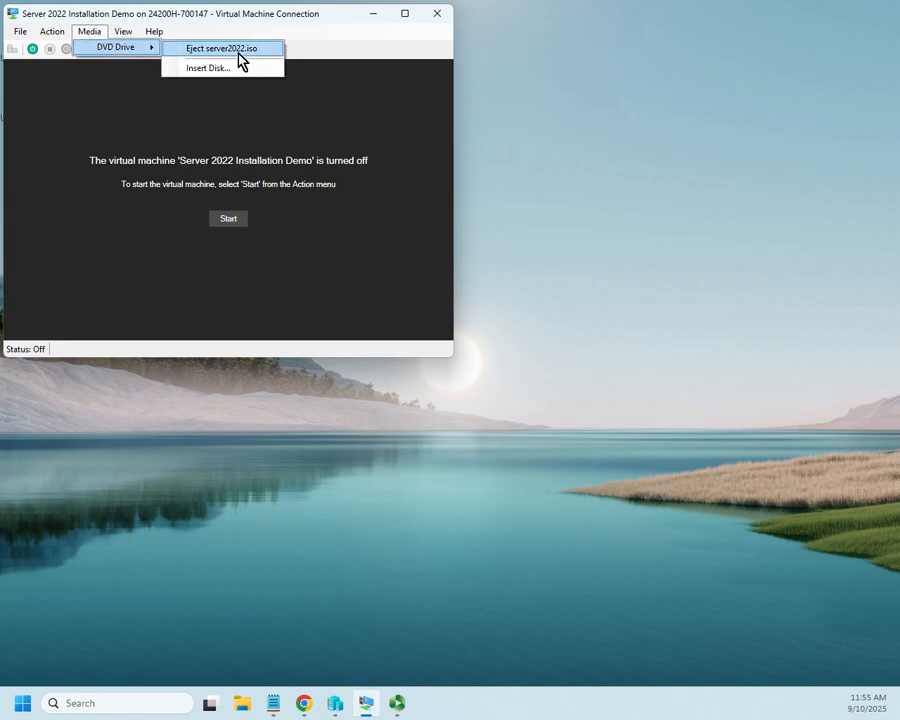
click(226, 222)
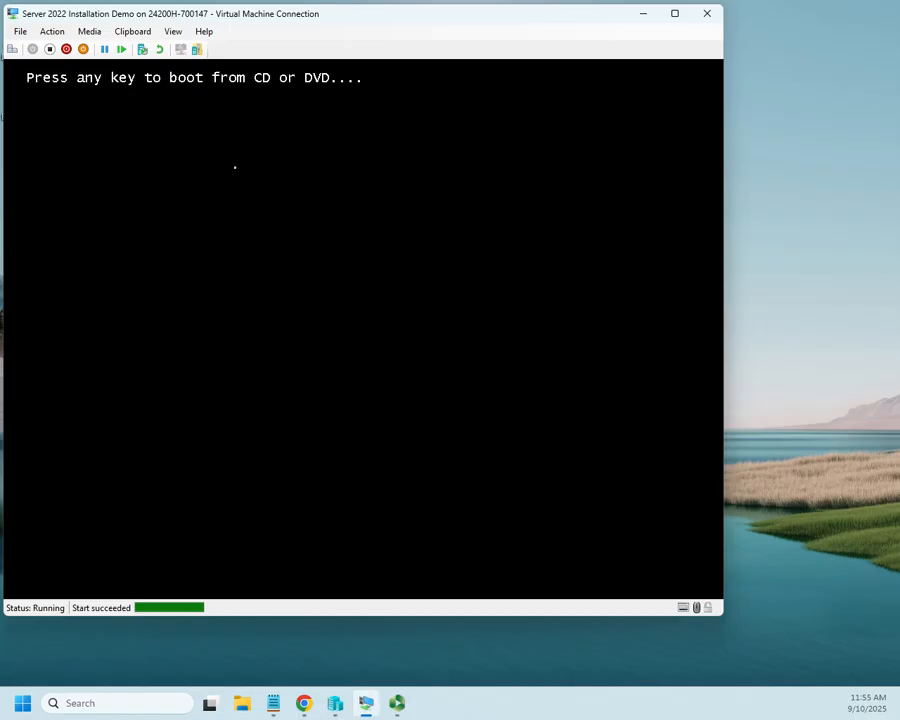
Boot the VM from the installation DVD and make the console fill the screen
key(Return)
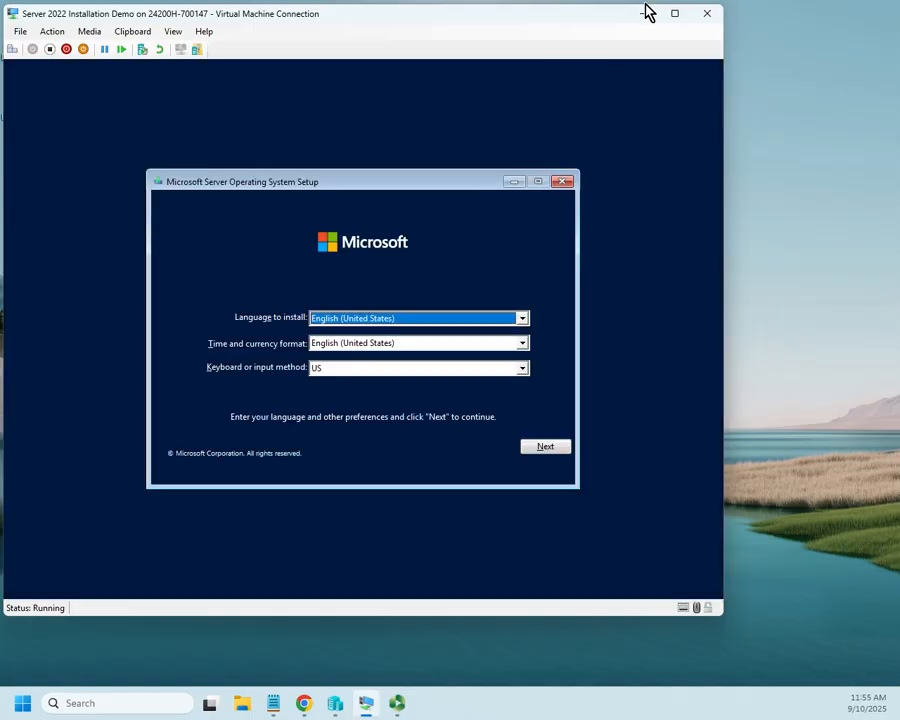
click(673, 15)
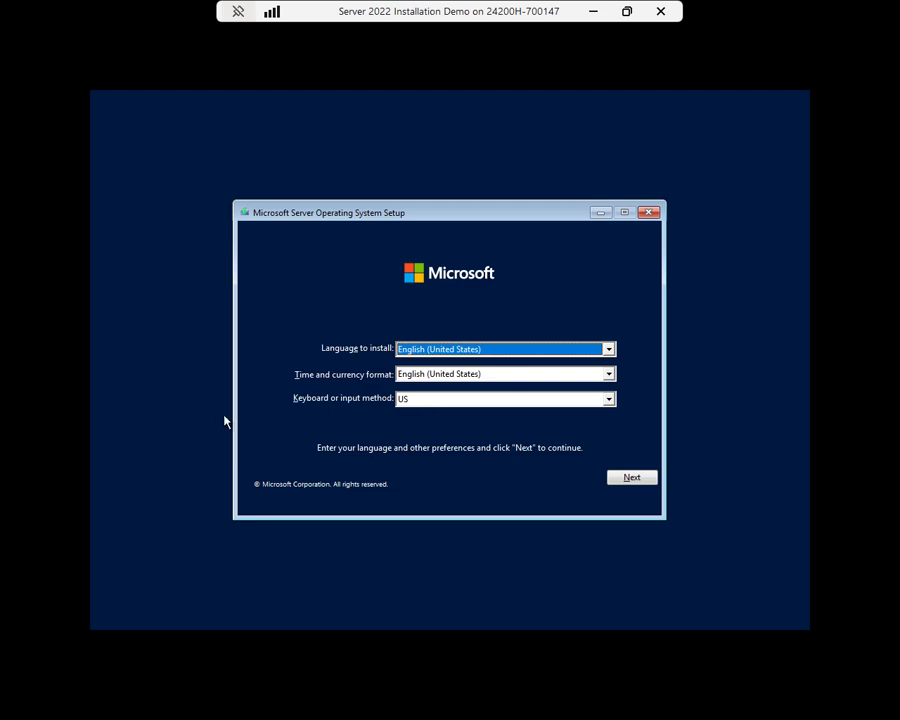
Keep the US keyboard with English (United States) language and format, and continue
click(608, 398)
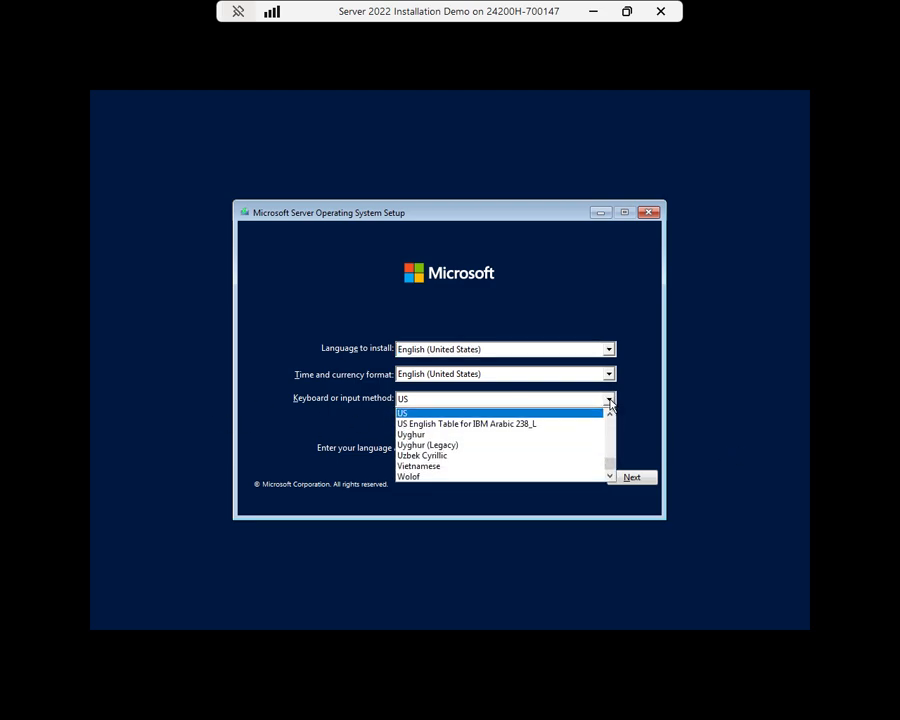
click(473, 403)
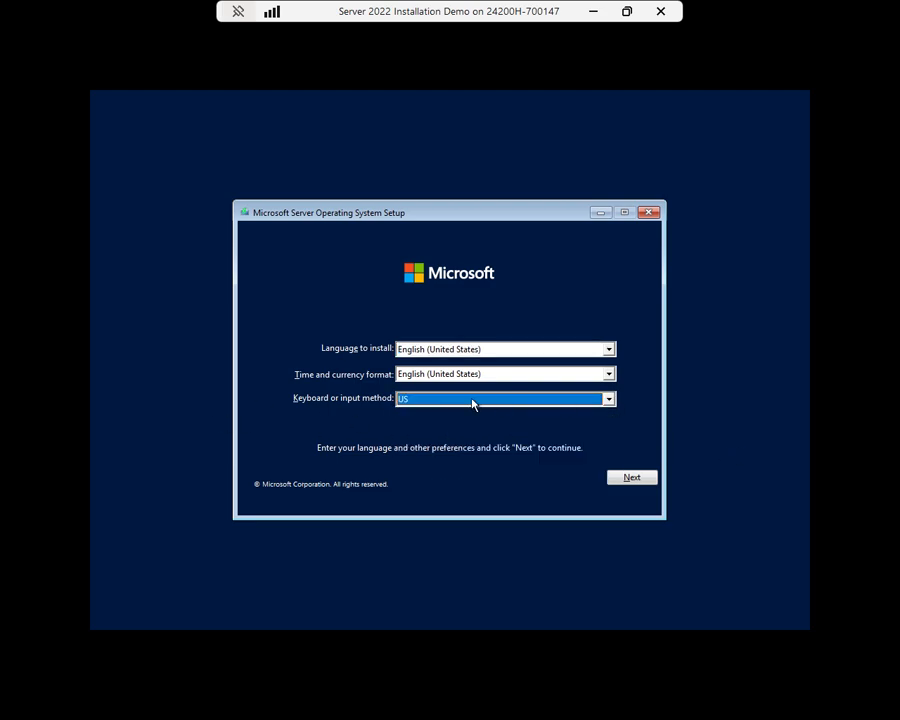
click(645, 479)
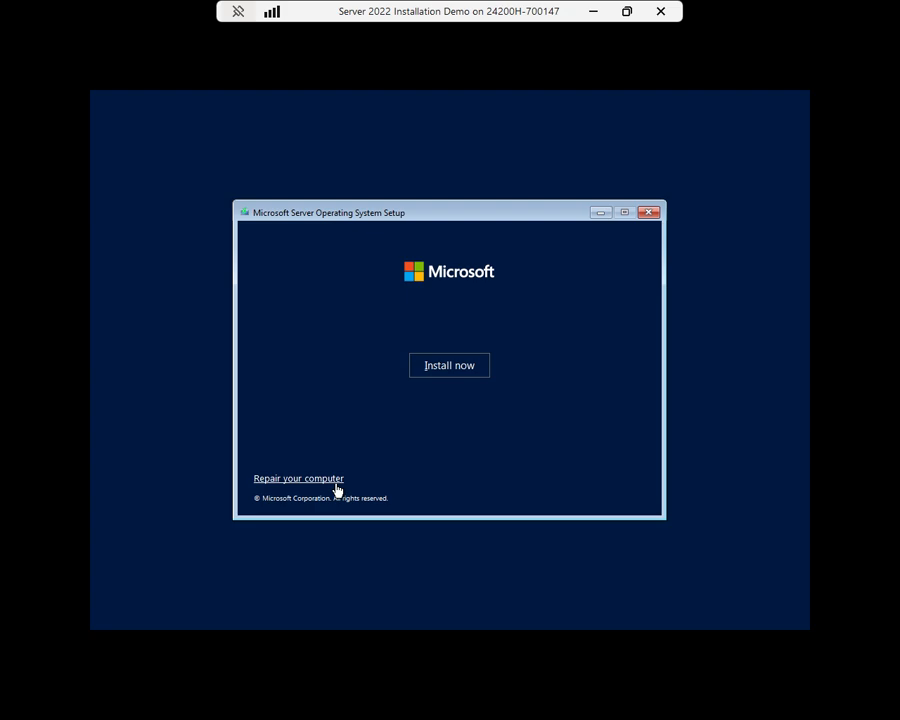
Start the installation with Install now and wait for the edition list
click(470, 371)
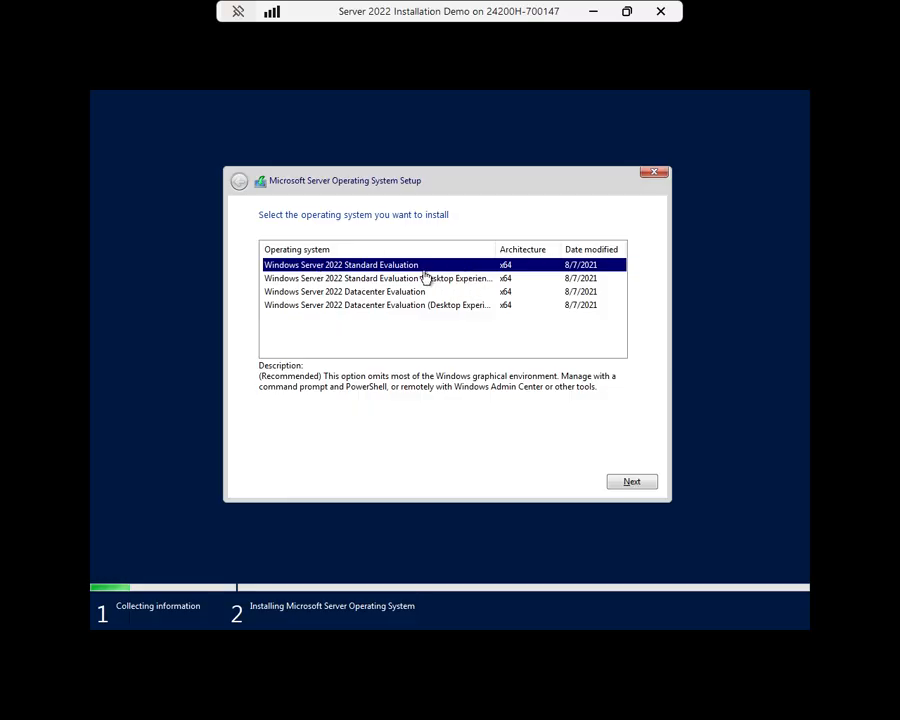
Choose Windows Server 2022 Standard Evaluation (Desktop Experience) as the edition to install
click(340, 281)
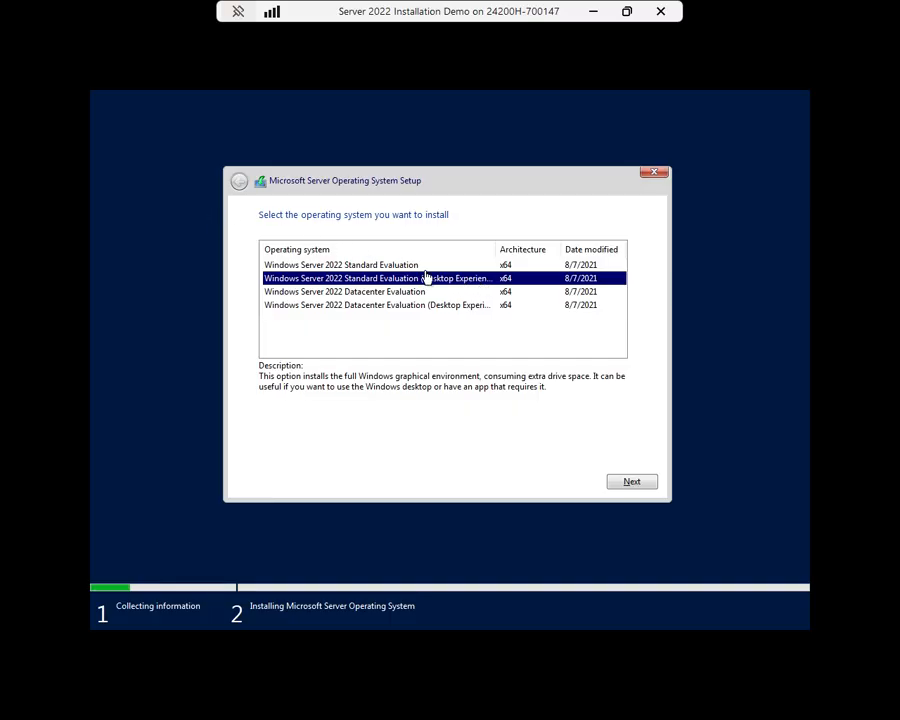
click(629, 485)
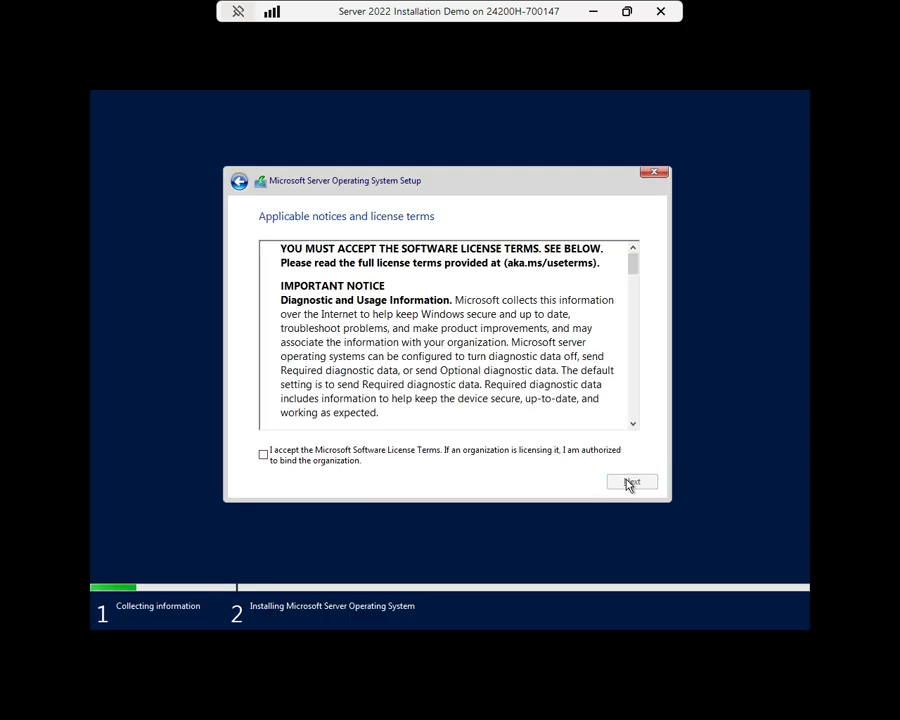
Accept the Microsoft Software License Terms and continue
click(263, 455)
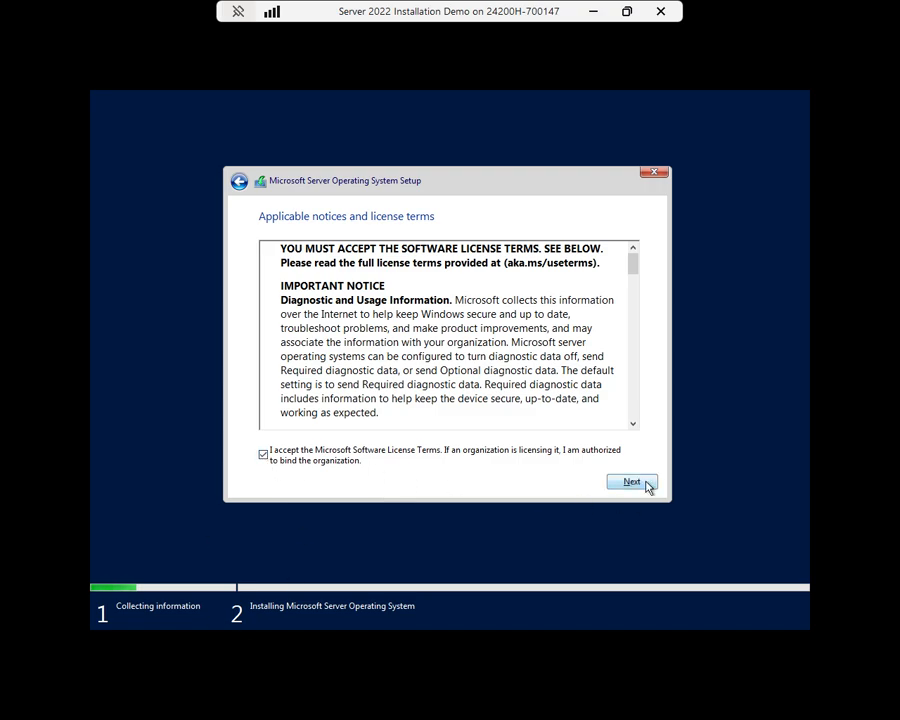
click(645, 484)
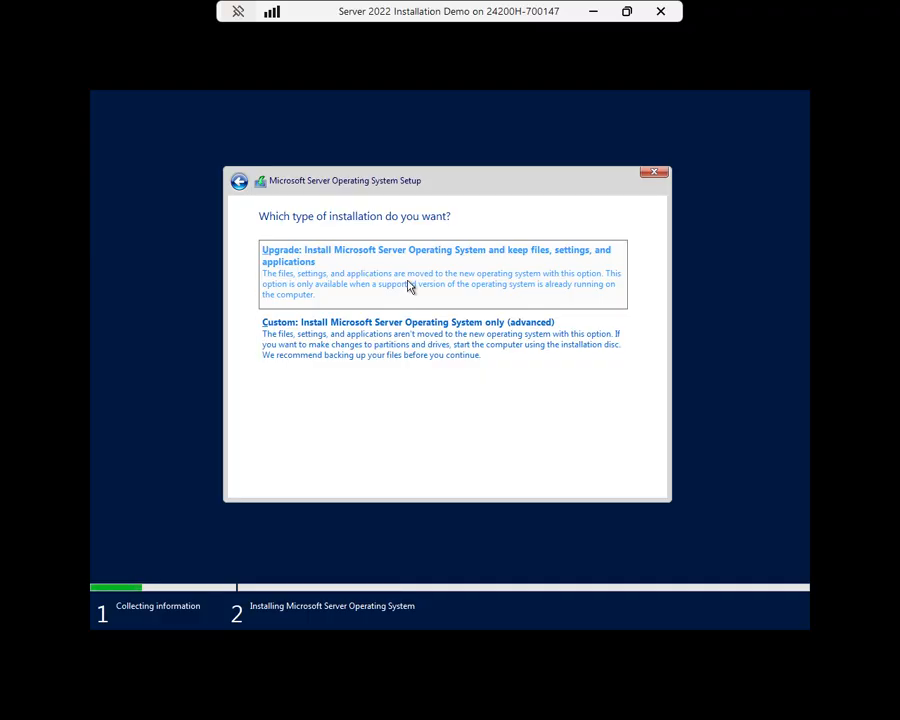
Choose 'Custom: Install Microsoft Server Operating System only (advanced)' as the installation type
click(335, 353)
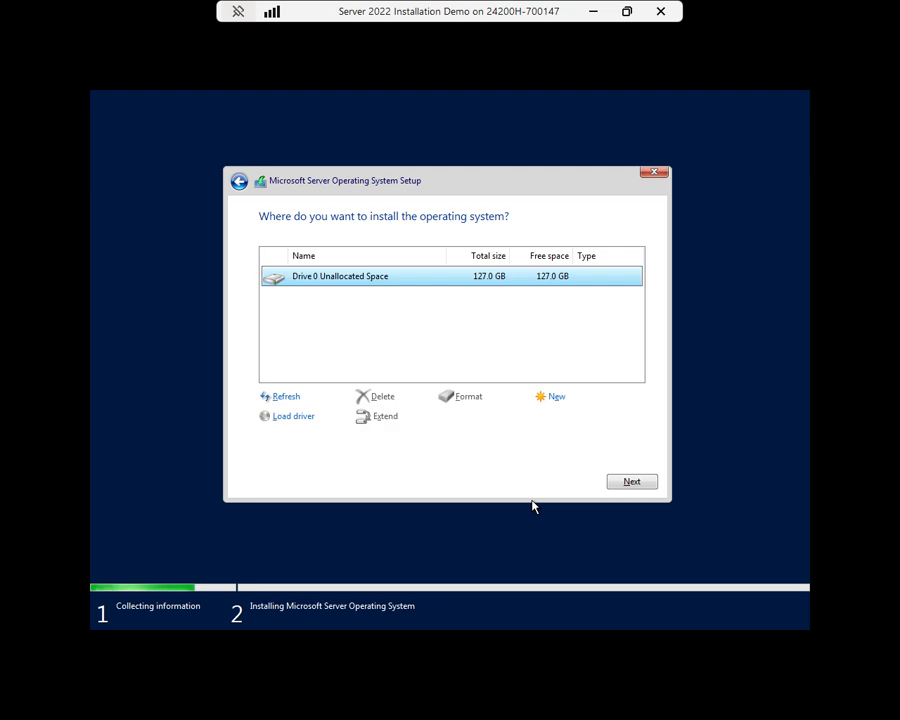
Install onto Drive 0's 127.0 GB unallocated space and wait for setup to complete
click(634, 484)
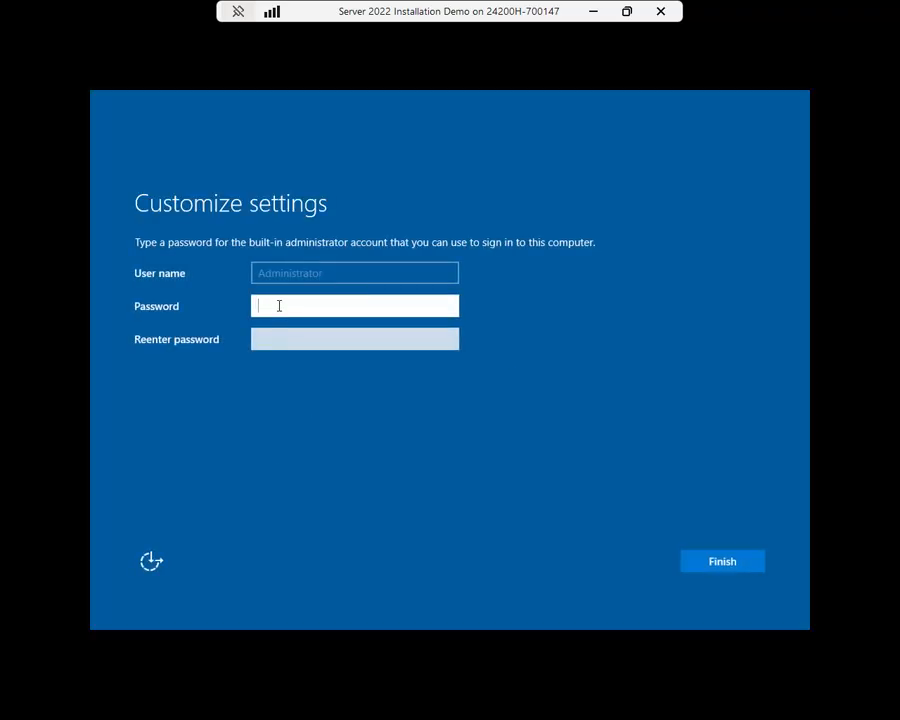
Enter and confirm the built-in Administrator password, then finish setup
text(P@ssw0rd12)
key(Tab)
text(P@ssw0rd12)
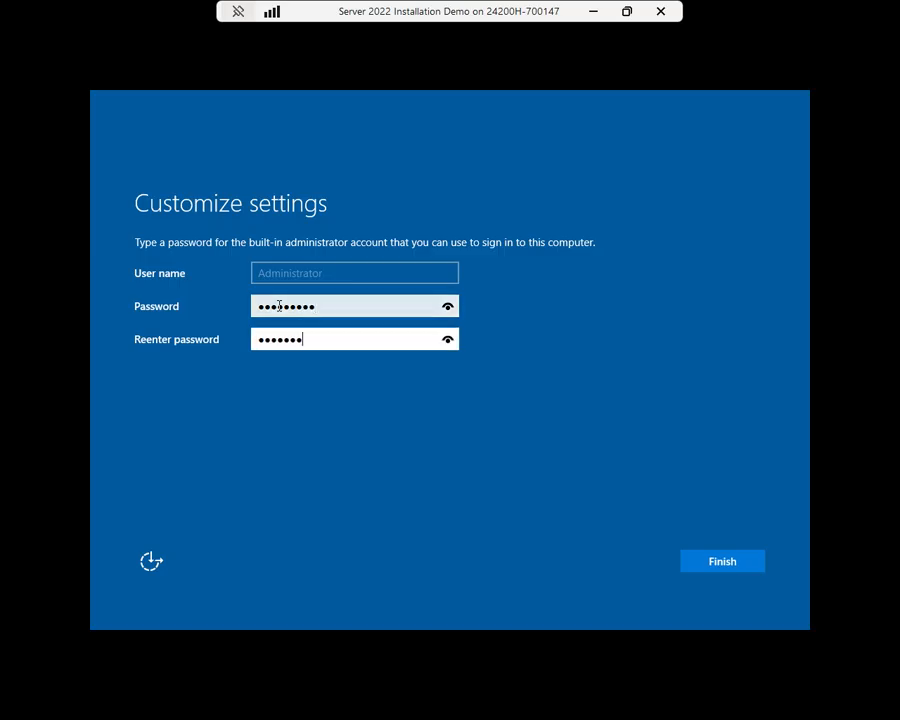
key(Return)
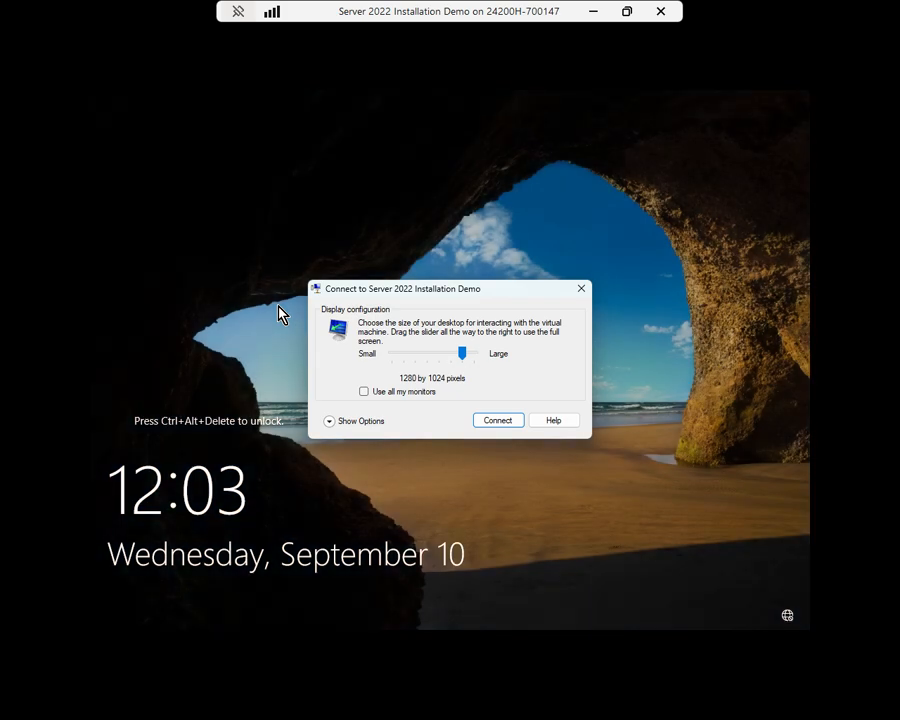
Connect at 1280 by 1024 in full screen and sign in as Administrator with the account password
click(506, 423)
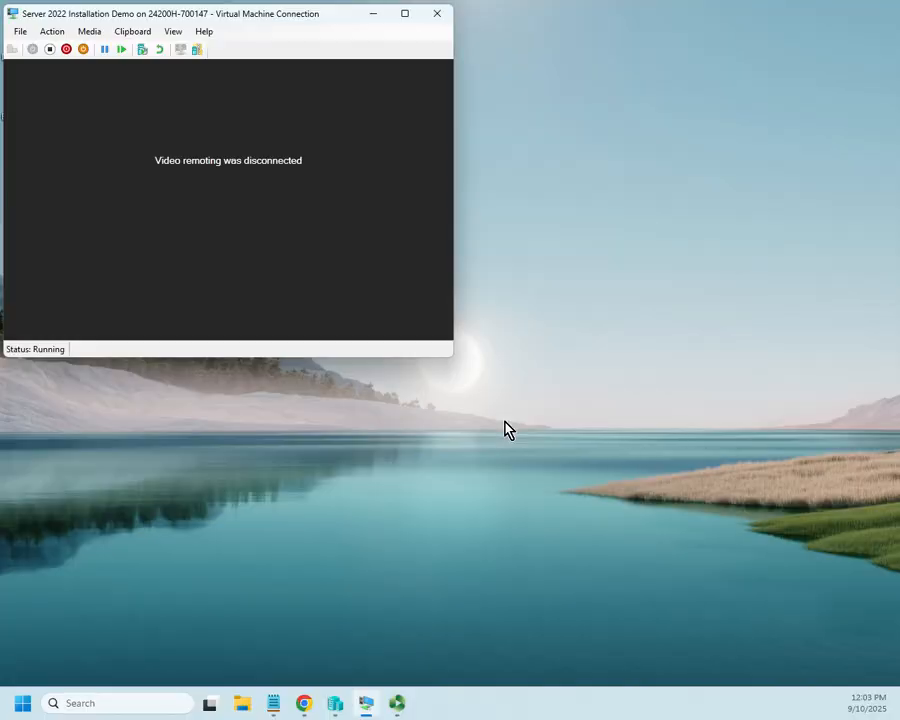
click(405, 13)
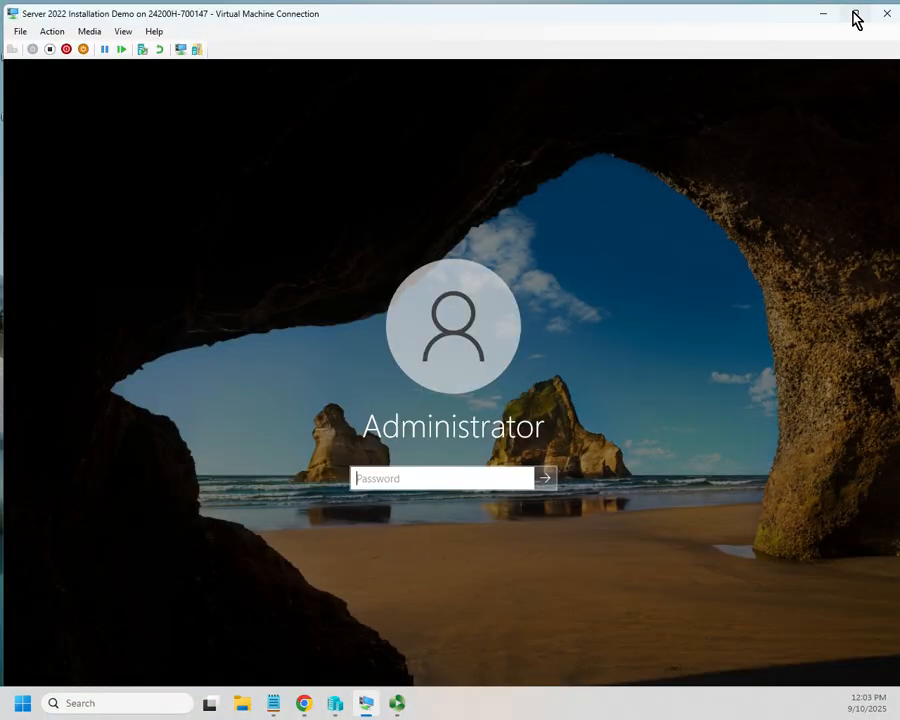
click(853, 14)
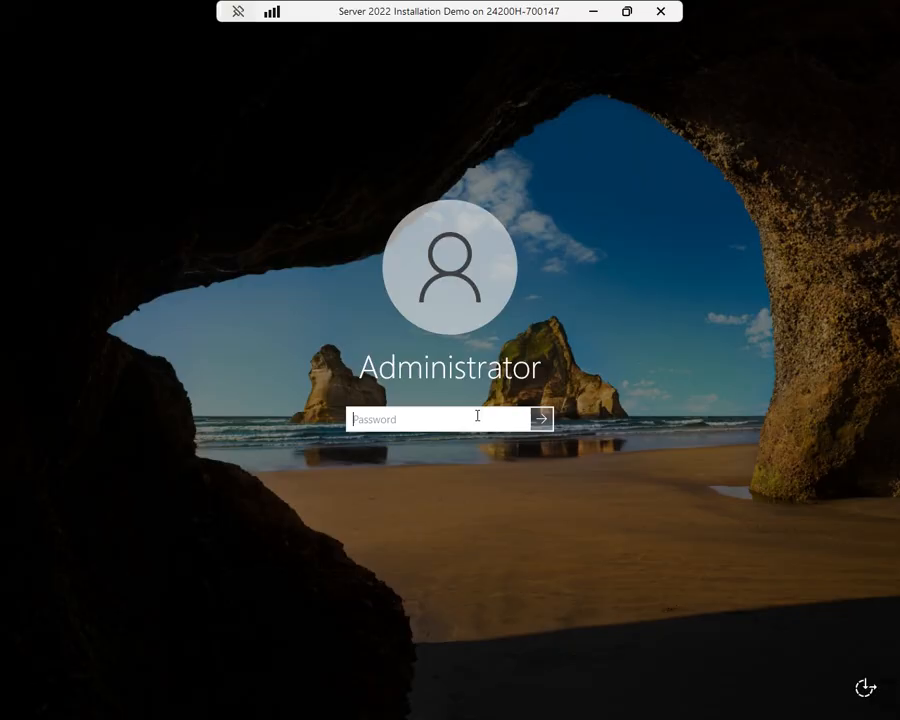
text(•••••••••)
key(Return)
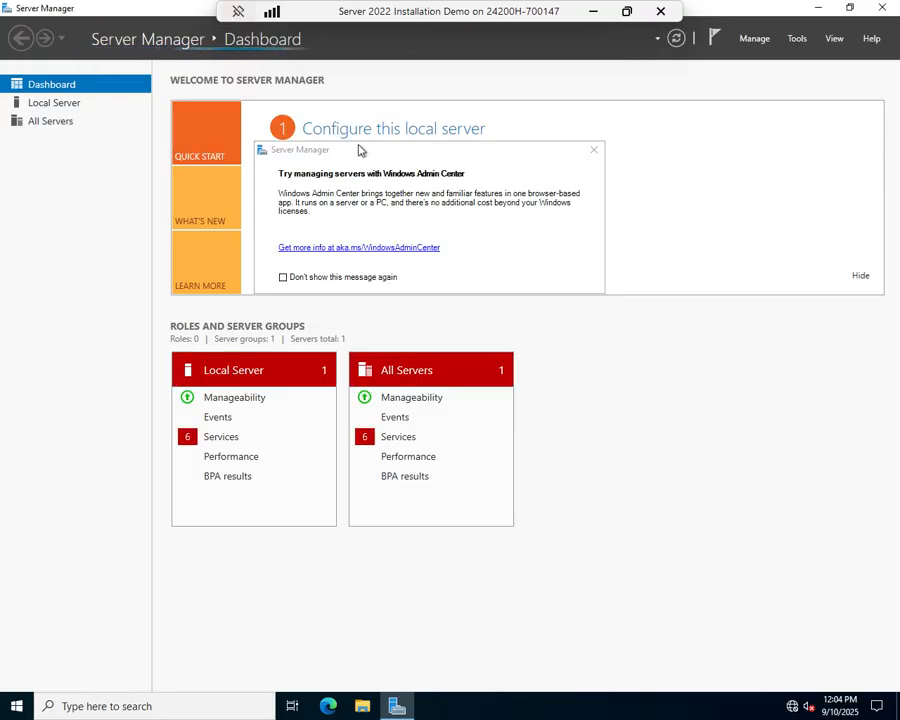
Dismiss the Windows Admin Center notice for good and open the Local Server page
drag(357, 149, 387, 238)
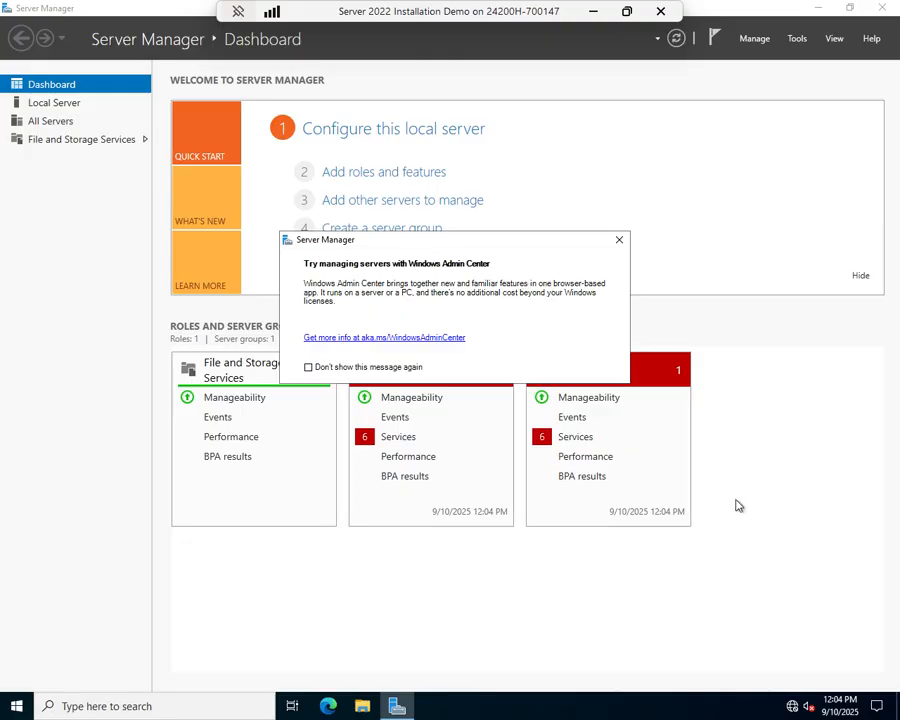
click(309, 368)
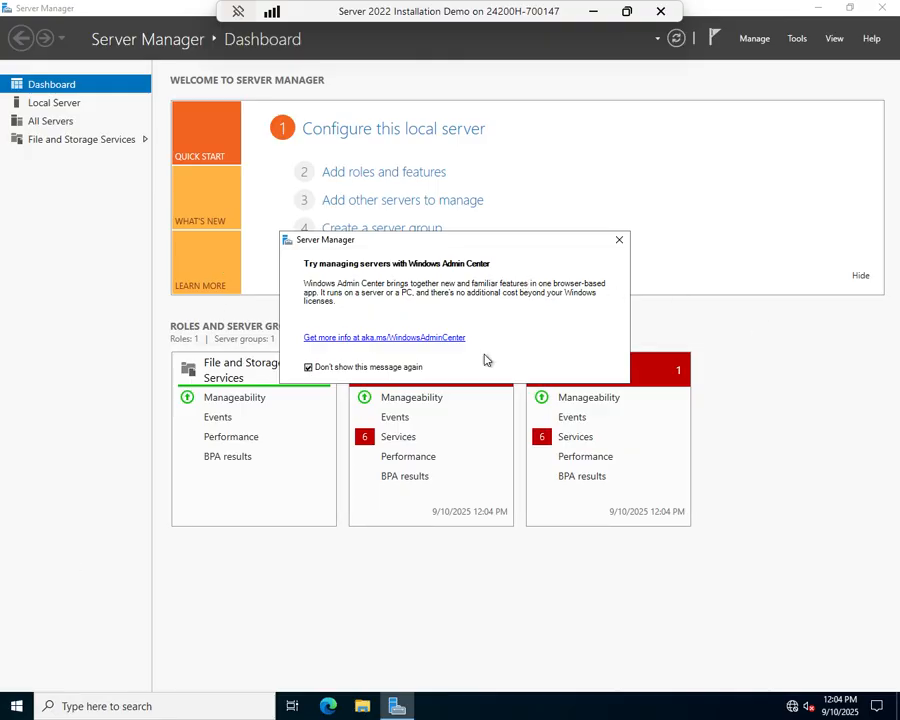
click(622, 242)
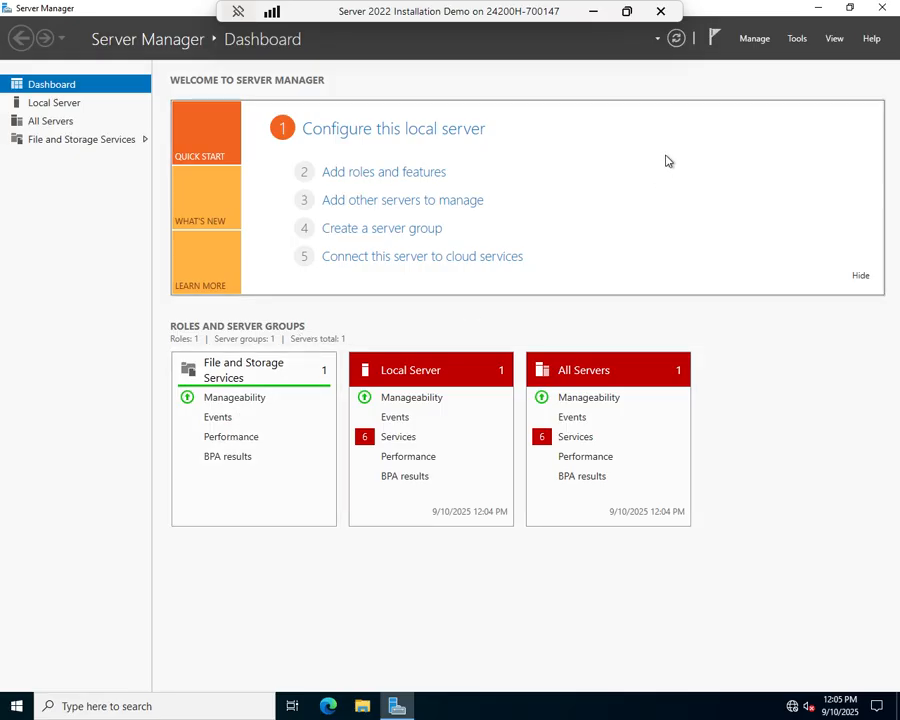
click(398, 133)
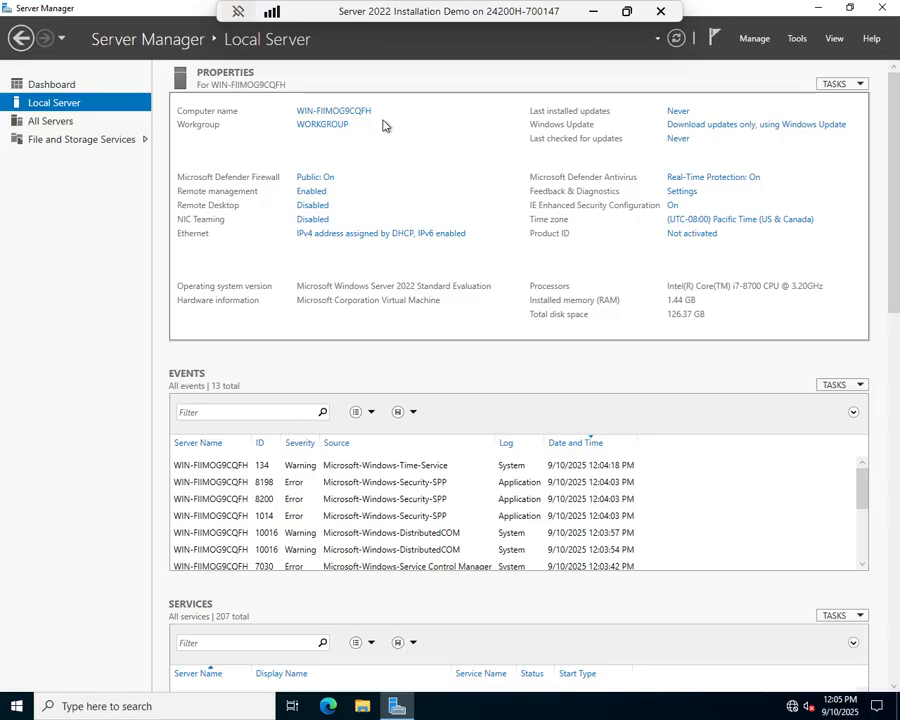
Rename the computer to DemoServer, acknowledge the restart notice, and close System Properties
click(328, 113)
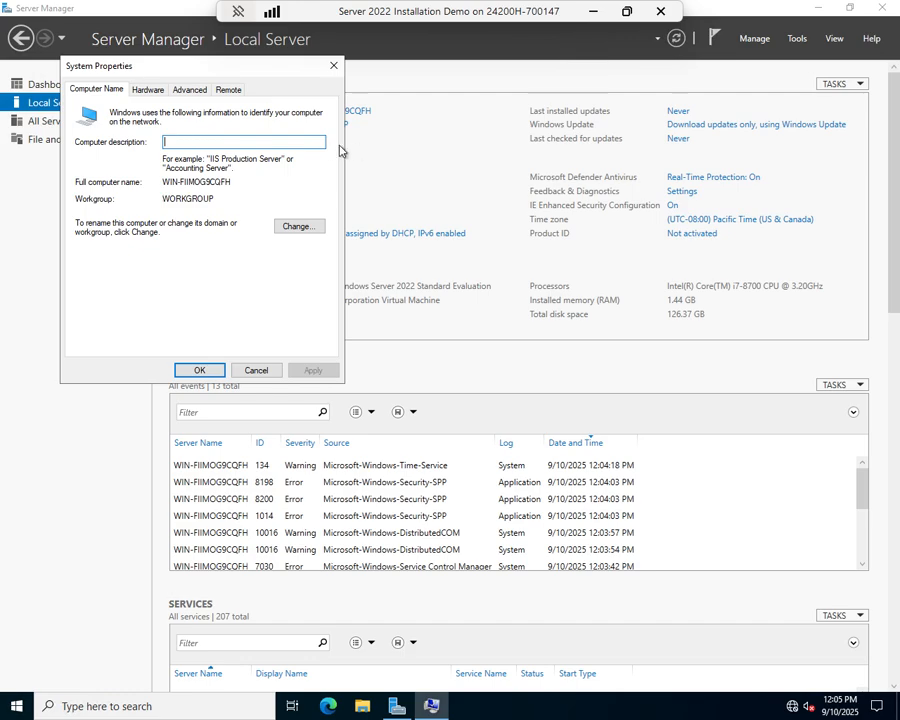
click(318, 234)
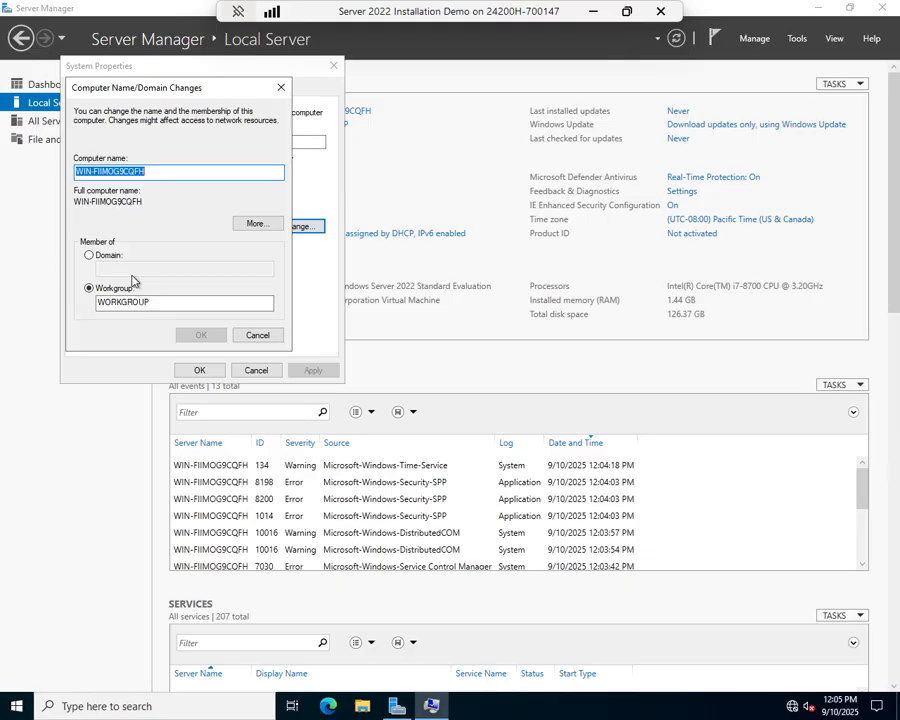
text(DemoServer)
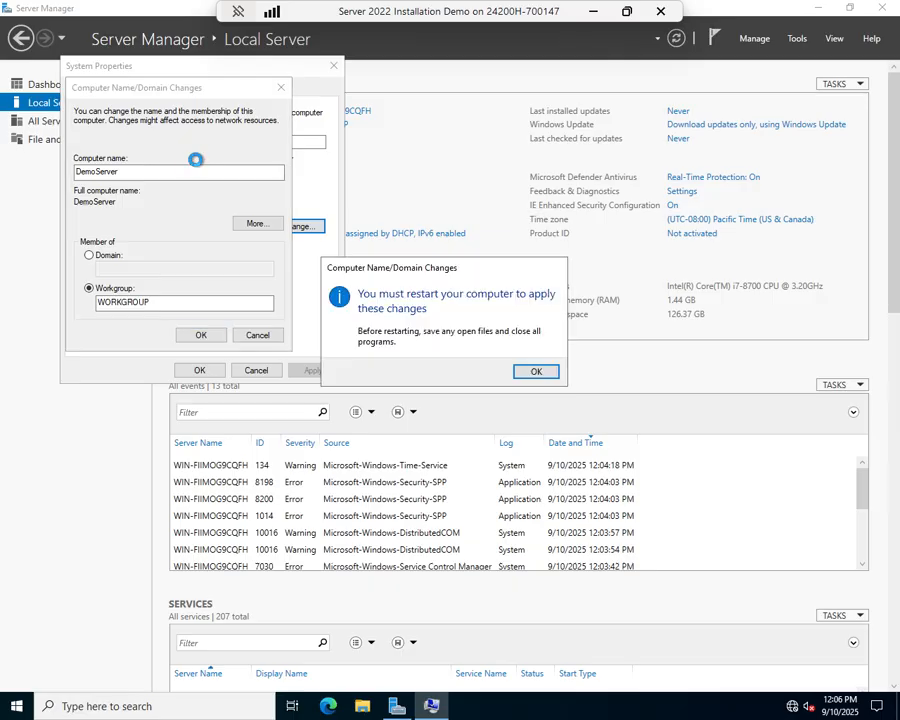
click(536, 376)
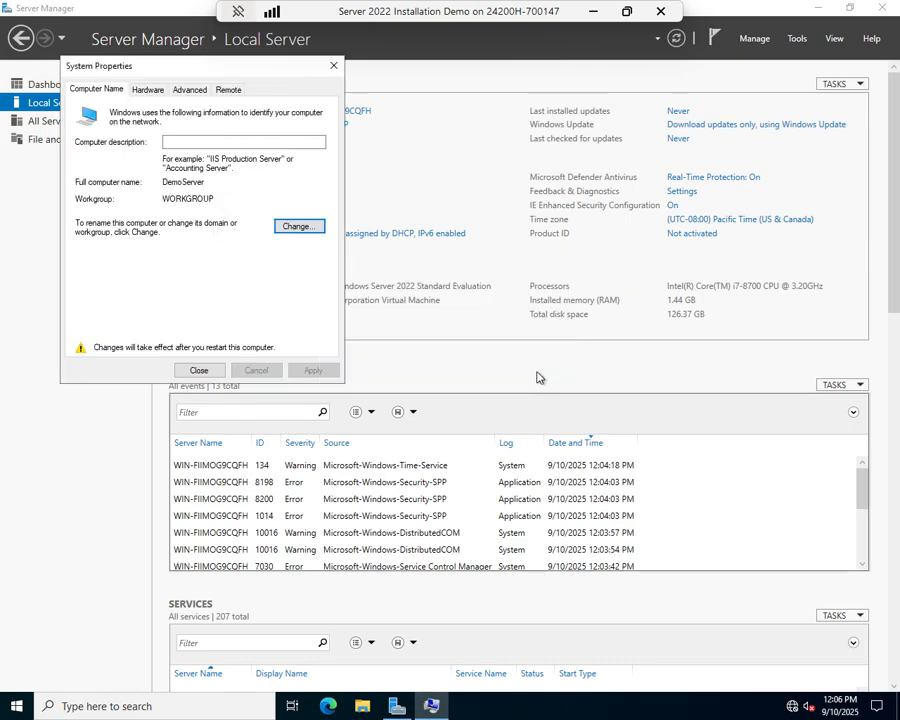
click(195, 374)
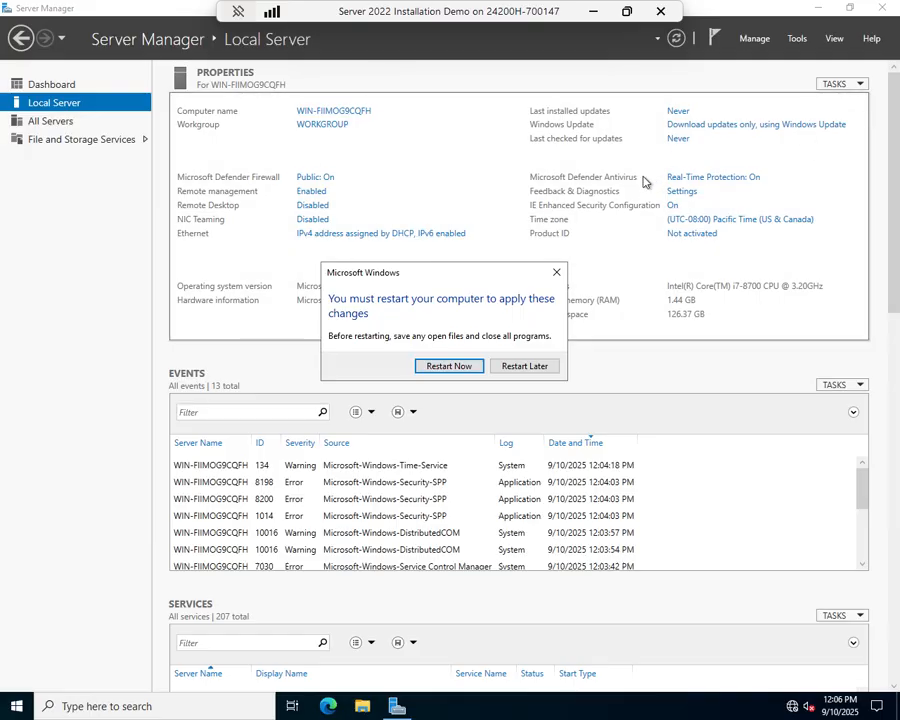
Choose Restart Later so the DemoServer rename waits for a reboot
click(530, 368)
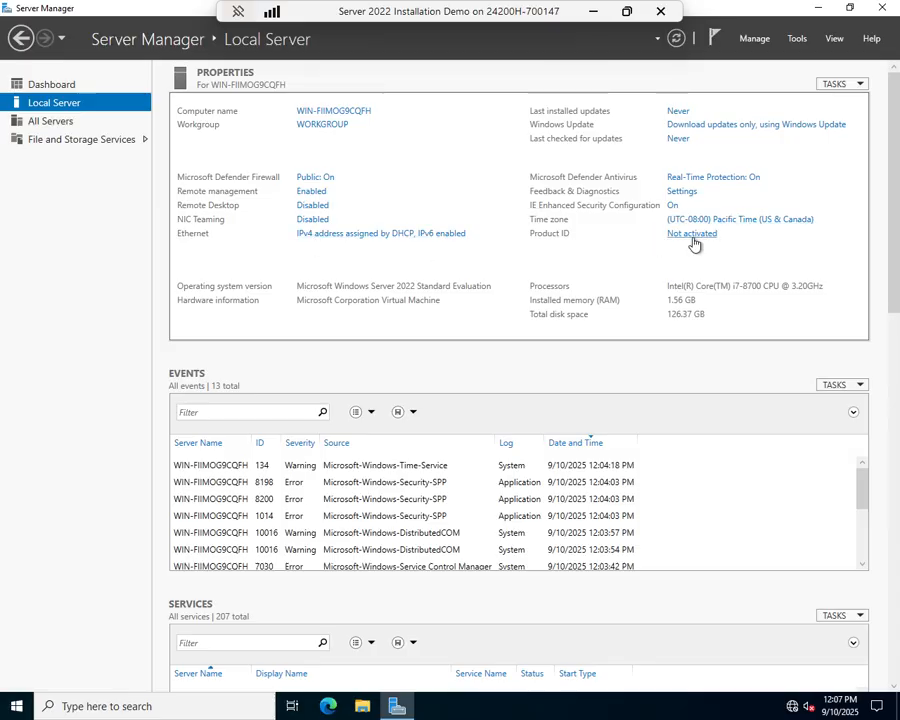
Open the Ethernet adapter's Internet Protocol Version 4 (TCP/IPv4) properties from Network Connections
click(398, 240)
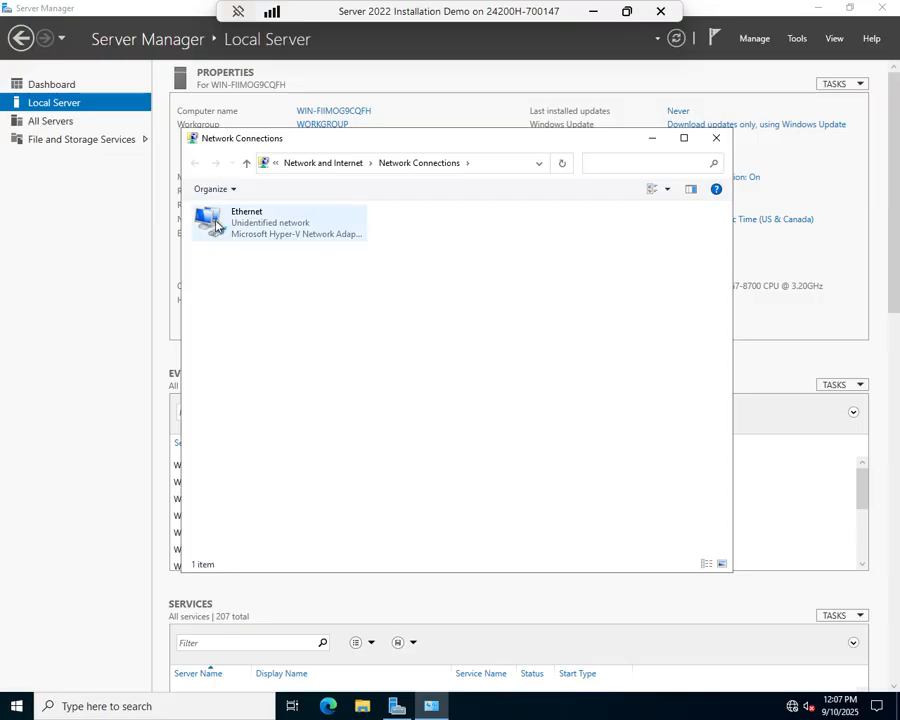
click(247, 226)
right_click(247, 226)
click(280, 352)
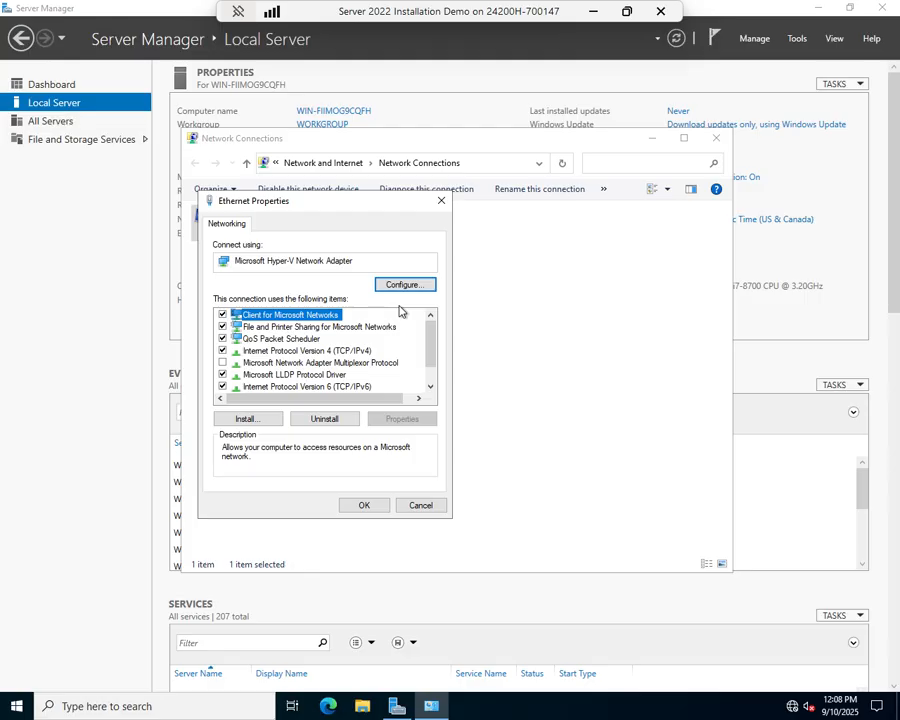
click(330, 351)
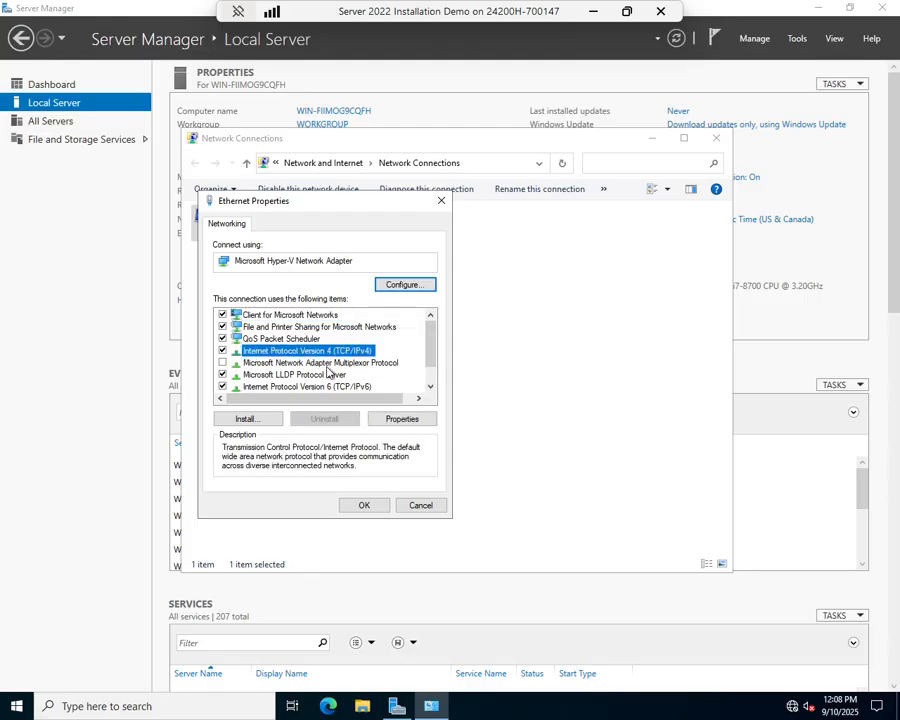
click(405, 421)
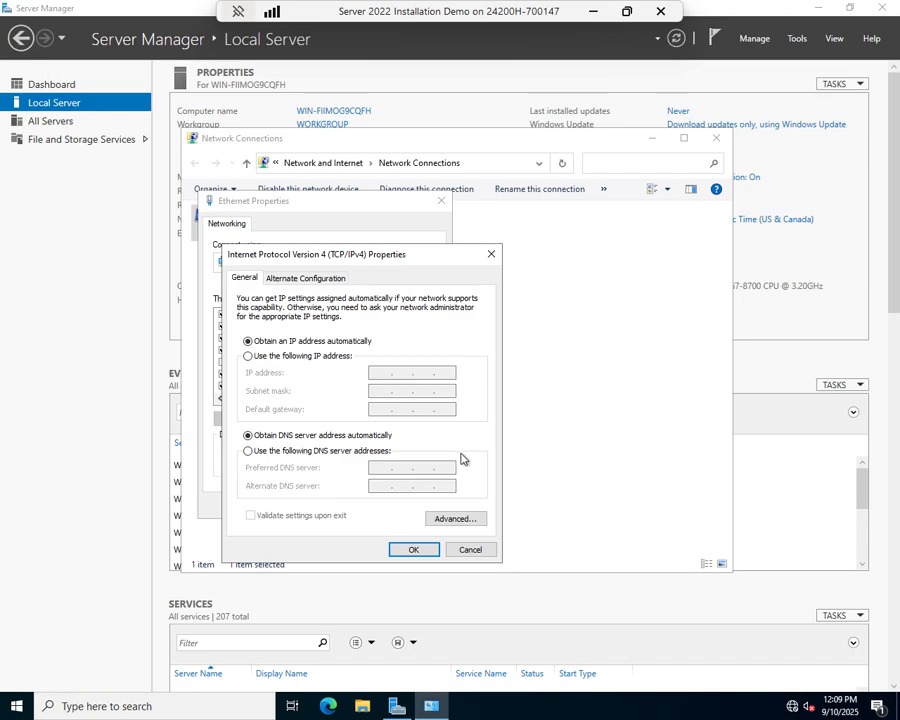
Set the preferred DNS server manually to 127.0.0.1 and save the IPv4 settings
click(256, 456)
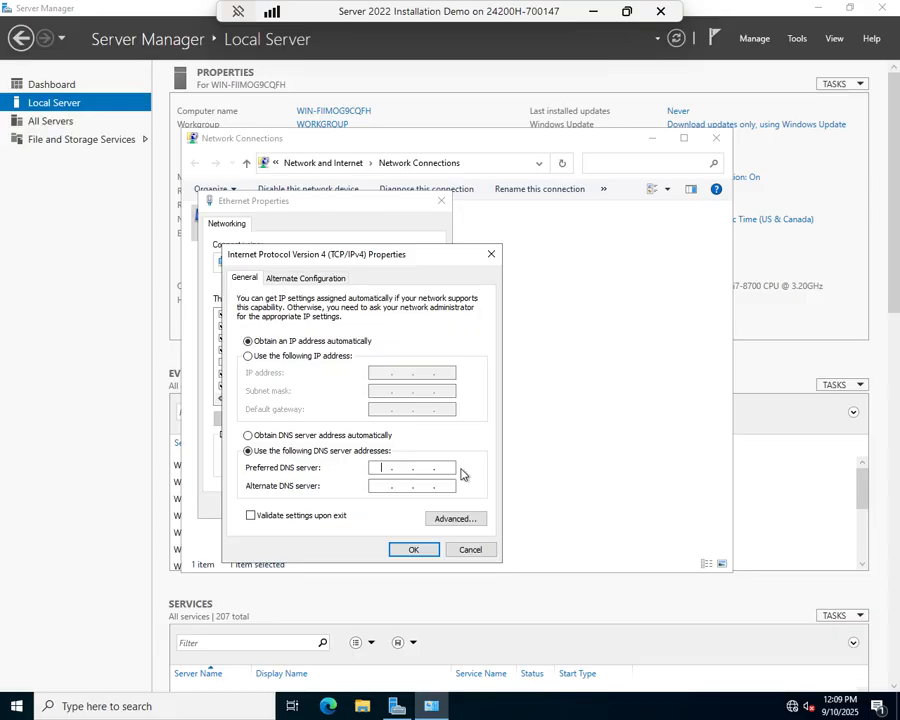
text(127 . 0 . 0 . 1)
click(417, 552)
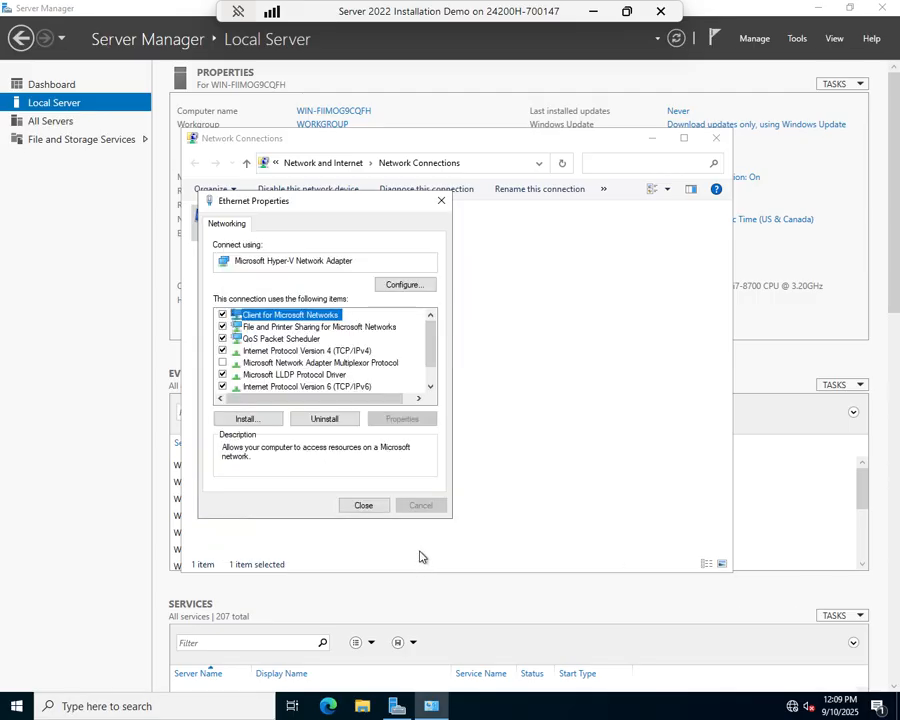
Close the network windows and run ipconfig in Command Prompt, which shows 169.254.180.163
click(366, 503)
click(716, 138)
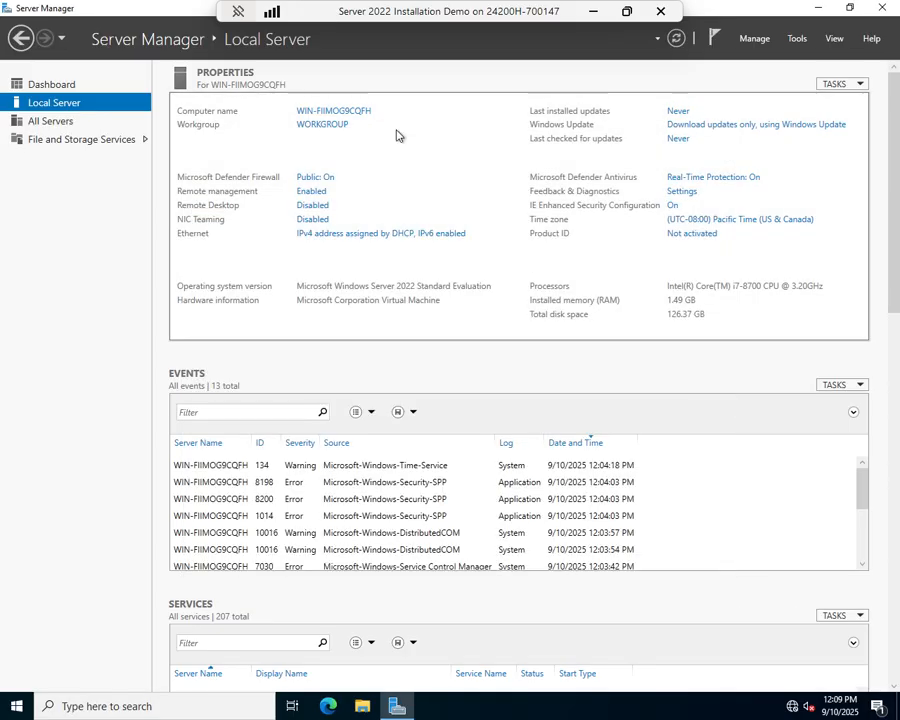
click(179, 705)
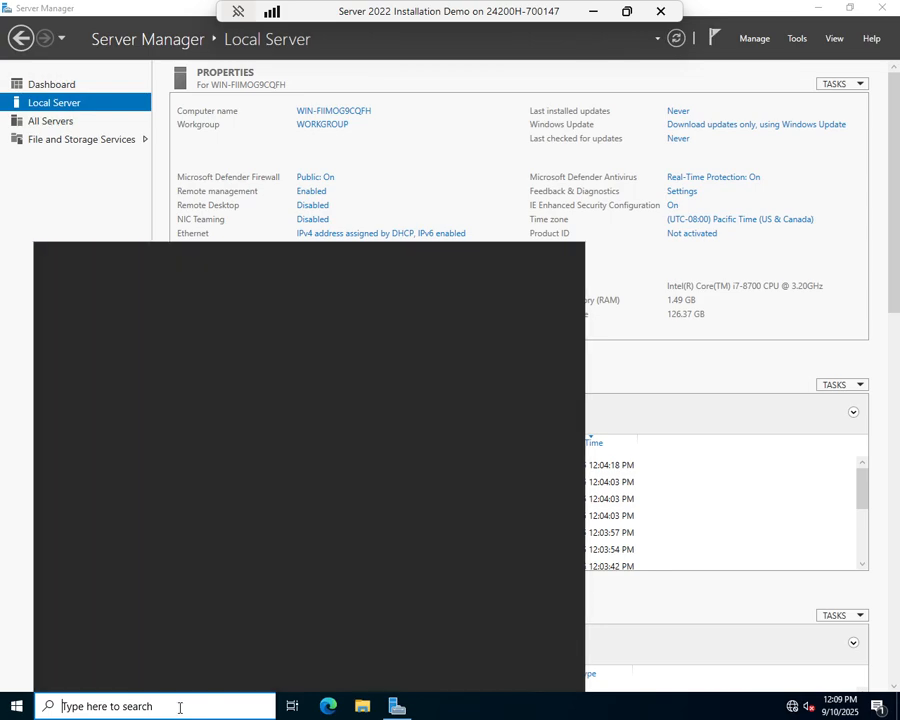
text(cmd)
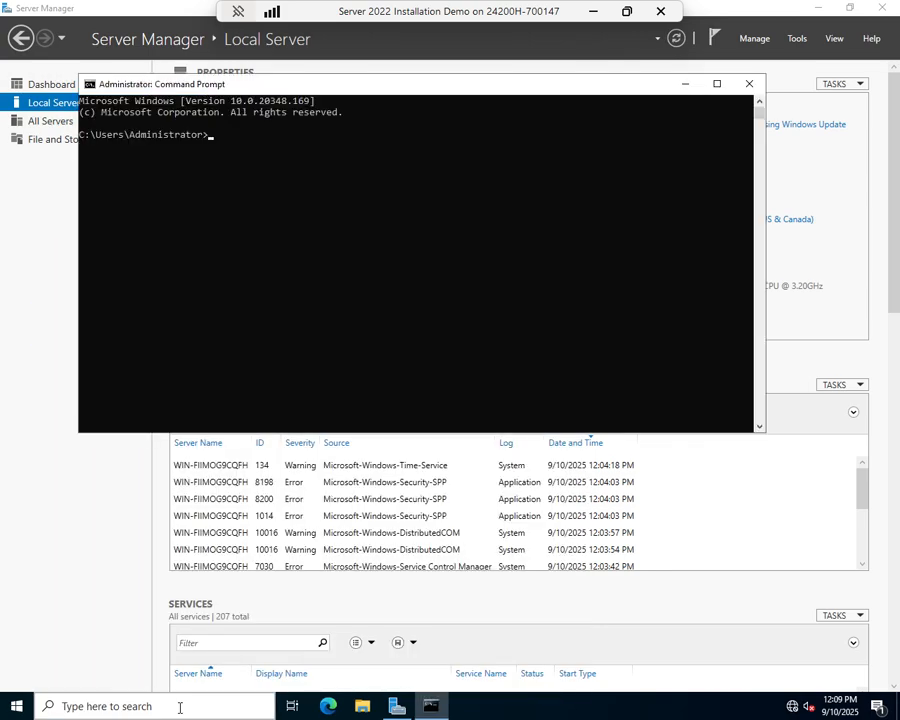
text(nfig)
key(Return)
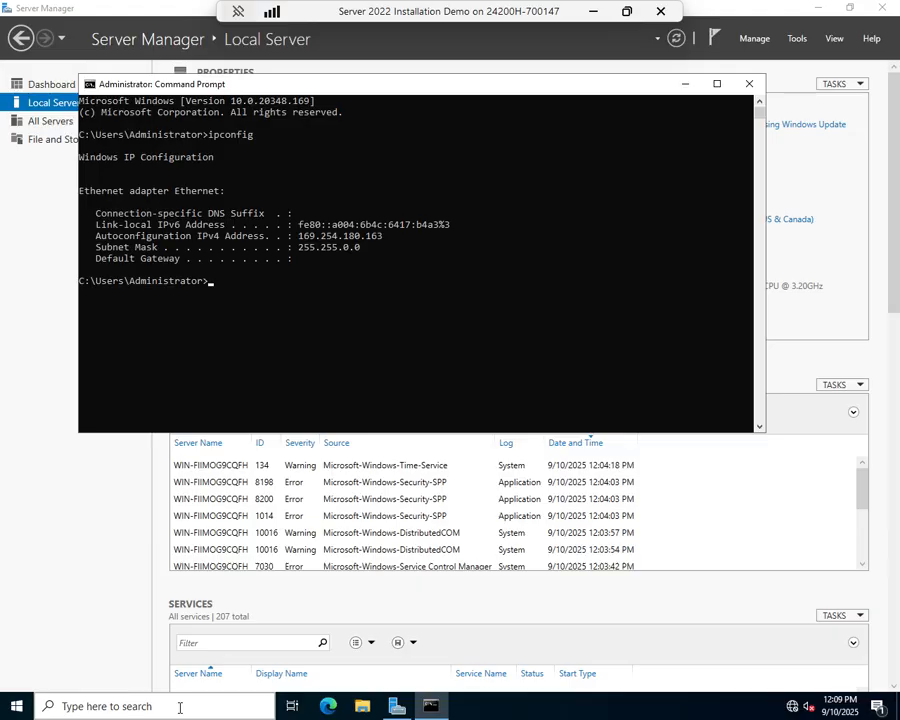
click(750, 84)
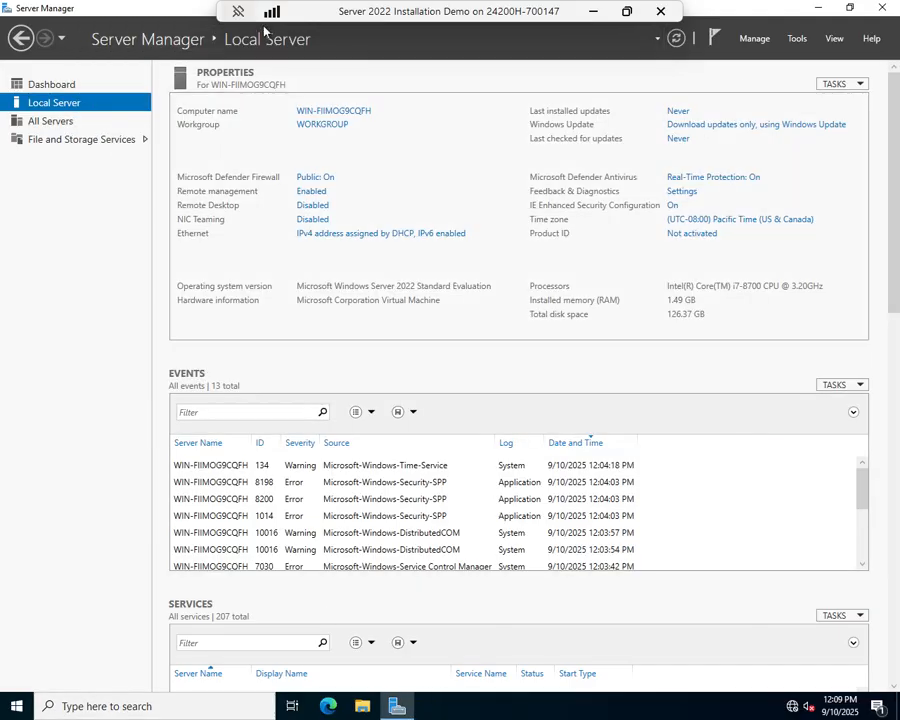
Window the VM view, check its Network Adapter is on Isolated Network, and reopen Network Connections
click(627, 15)
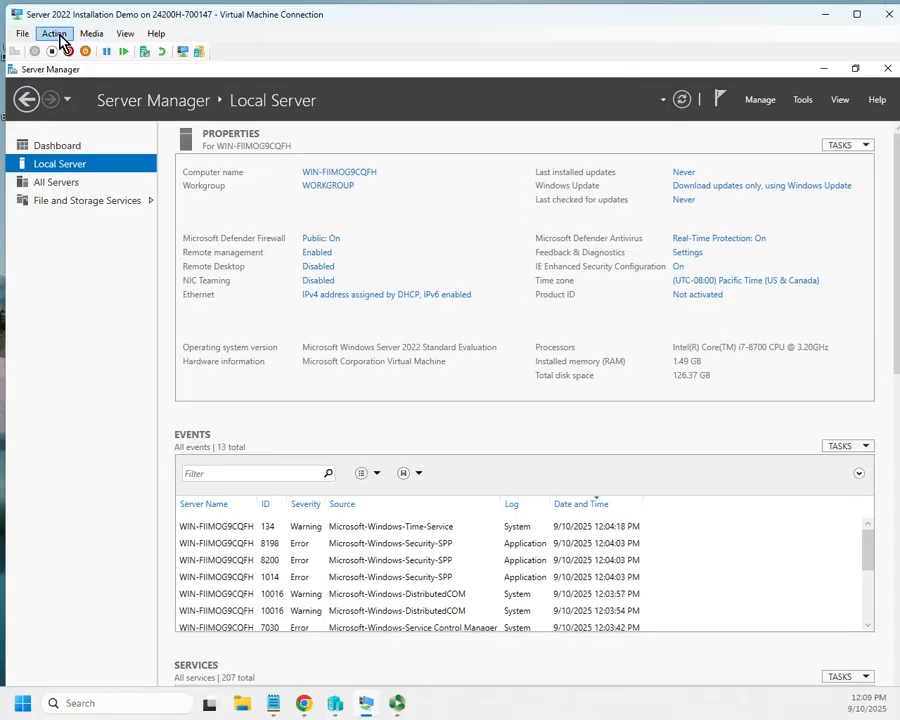
click(22, 33)
click(133, 100)
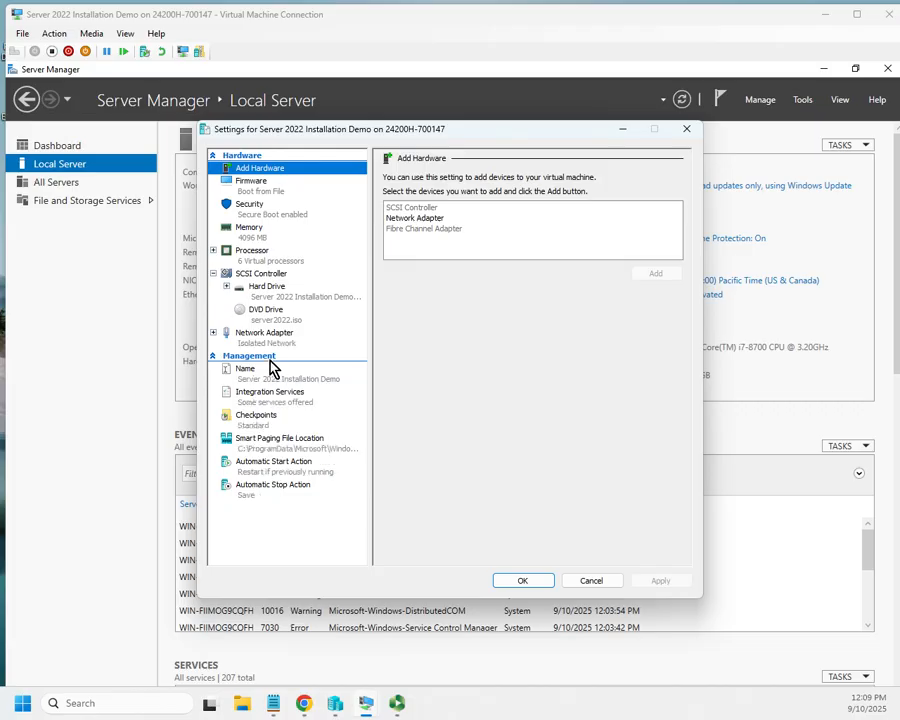
click(270, 342)
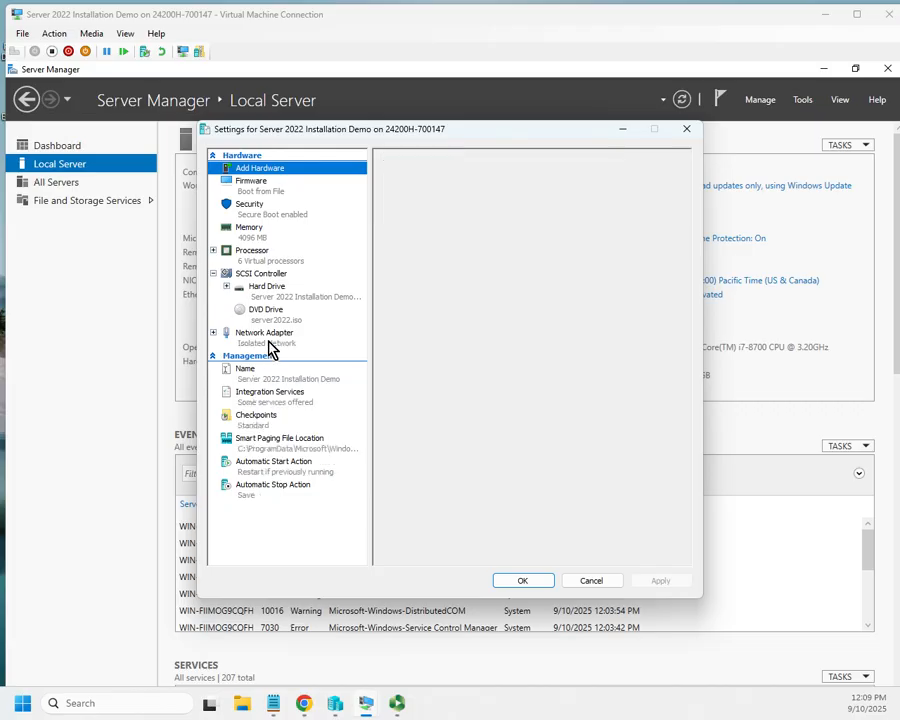
click(591, 580)
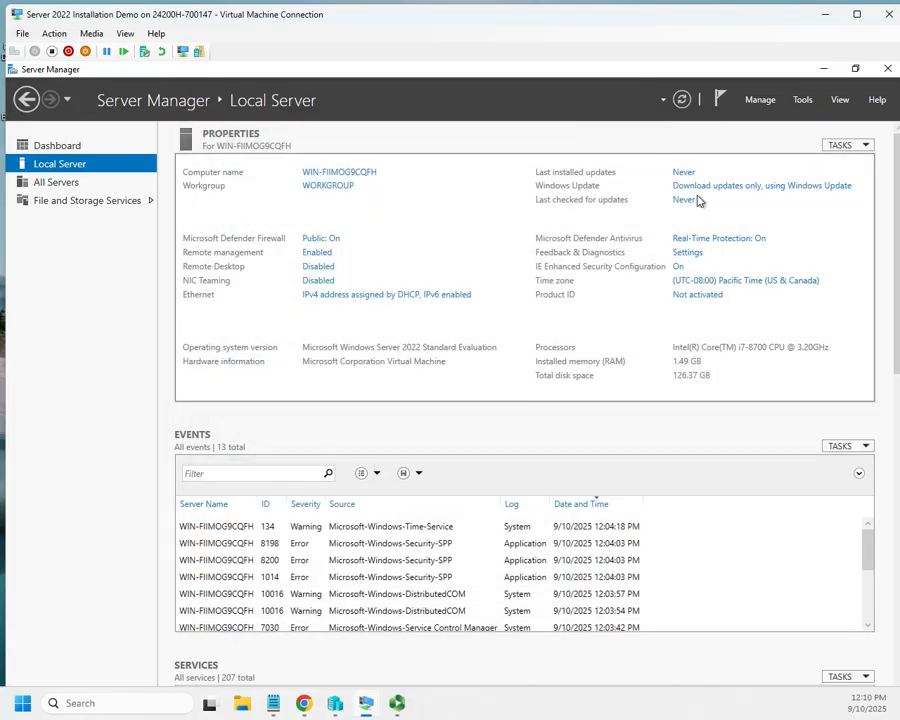
click(370, 295)
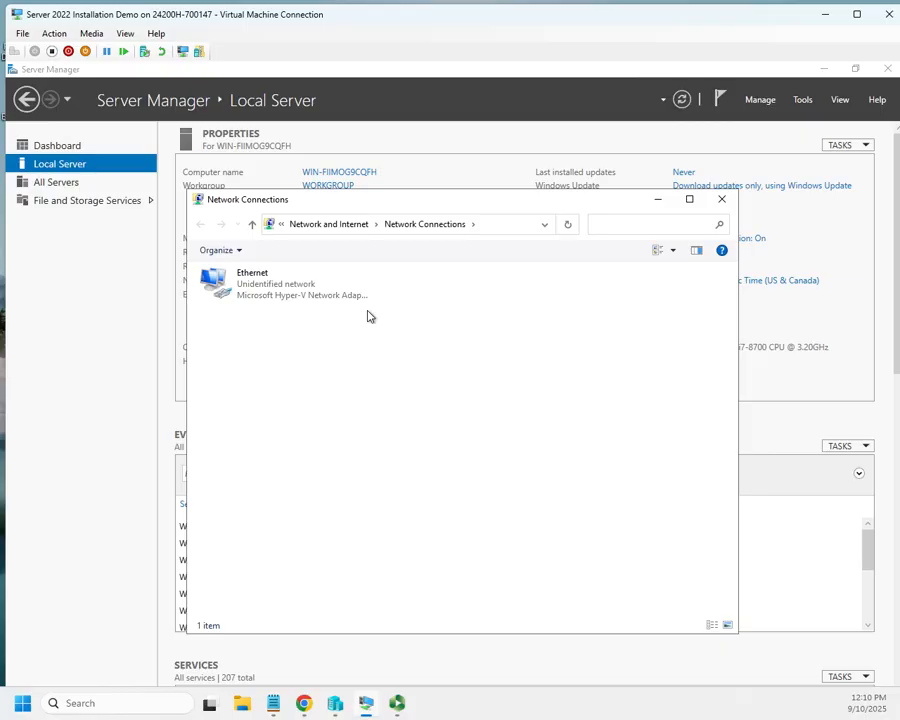
Reopen the Ethernet connection's Internet Protocol Version 4 (TCP/IPv4) properties
right_click(239, 282)
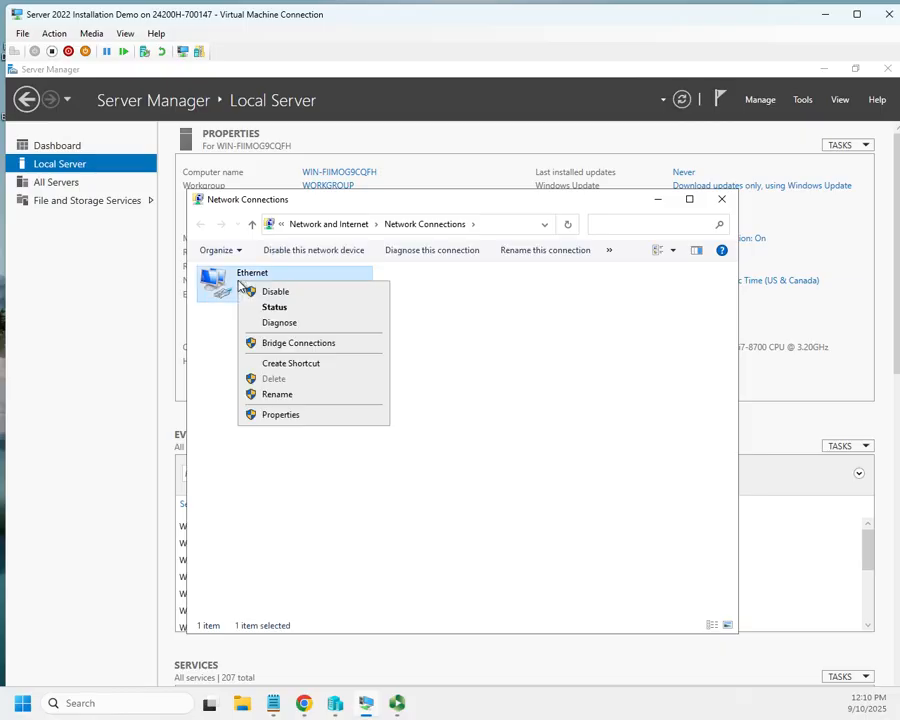
click(281, 415)
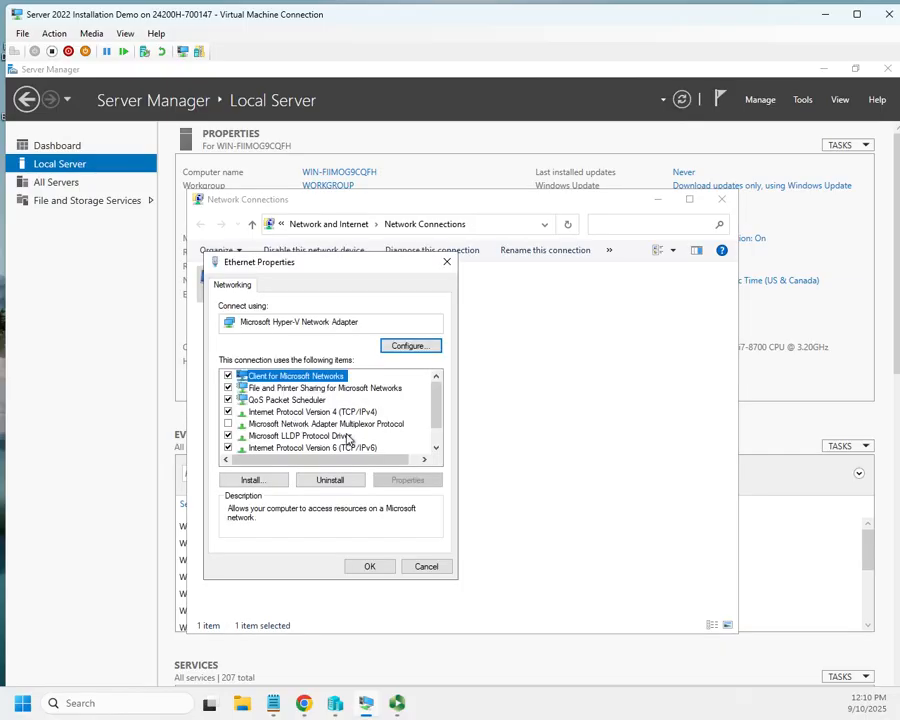
click(343, 403)
click(337, 416)
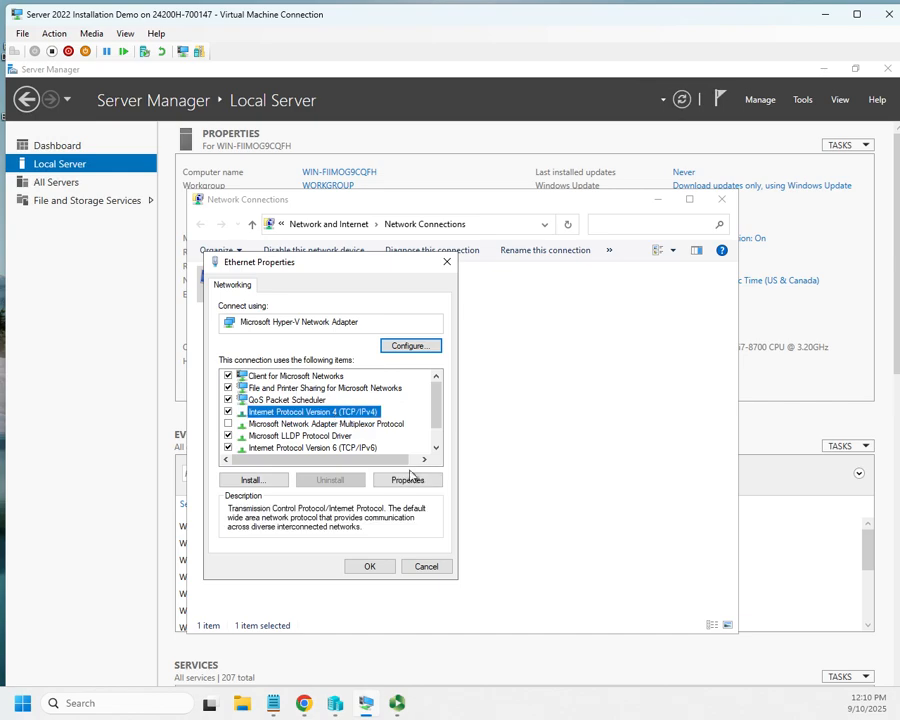
click(410, 479)
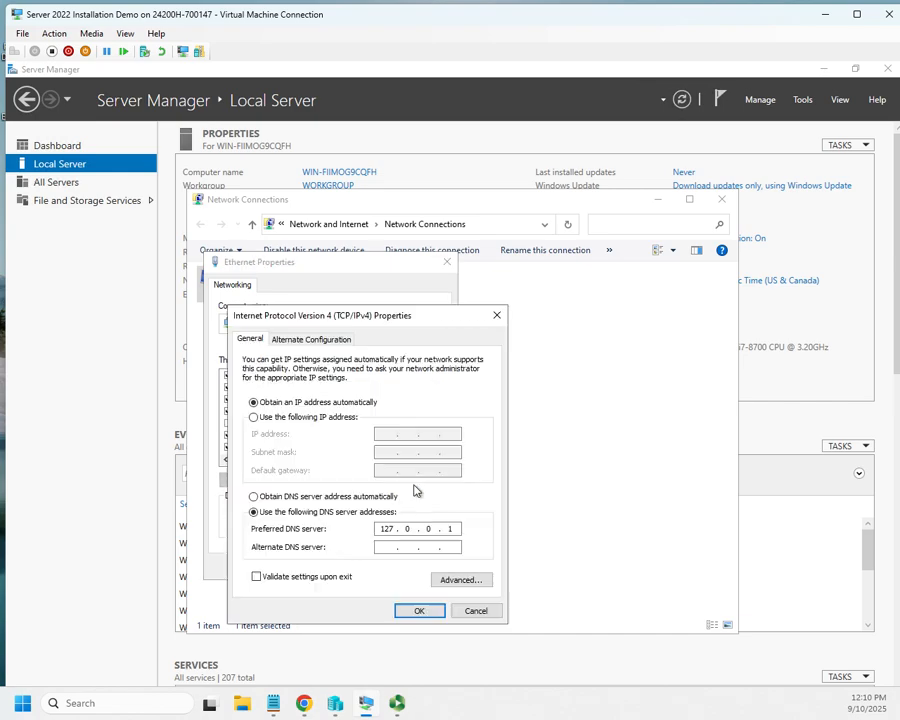
Assign static IP 172.16.1.10, mask 255.255.255.0, gateway 172.16.1.1, and confirm
click(279, 420)
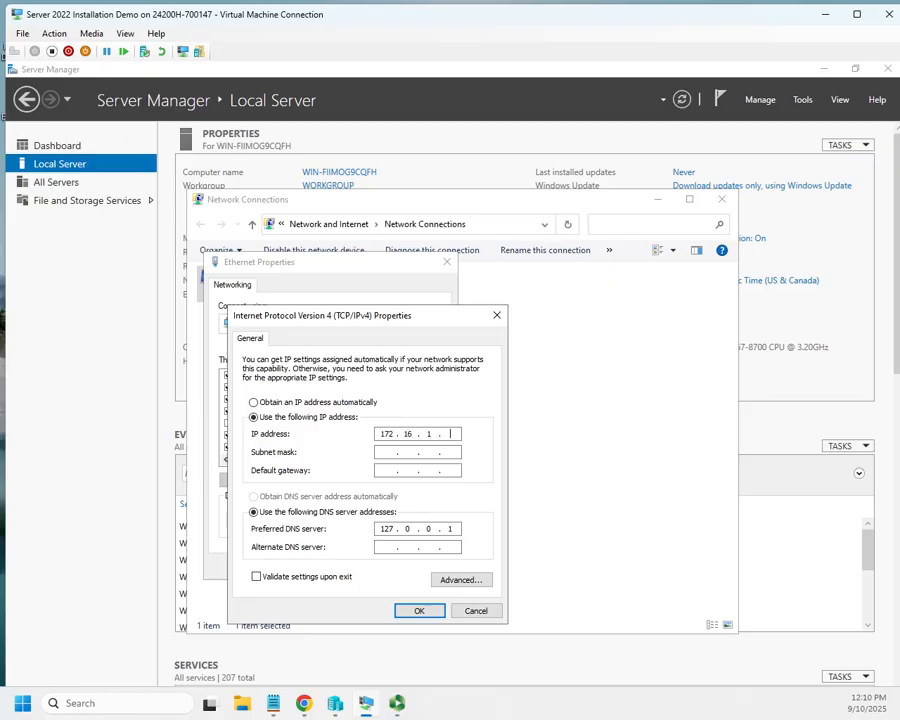
key(Tab)
text(255 . 255)
key(Tab)
key(Tab)
key(Tab)
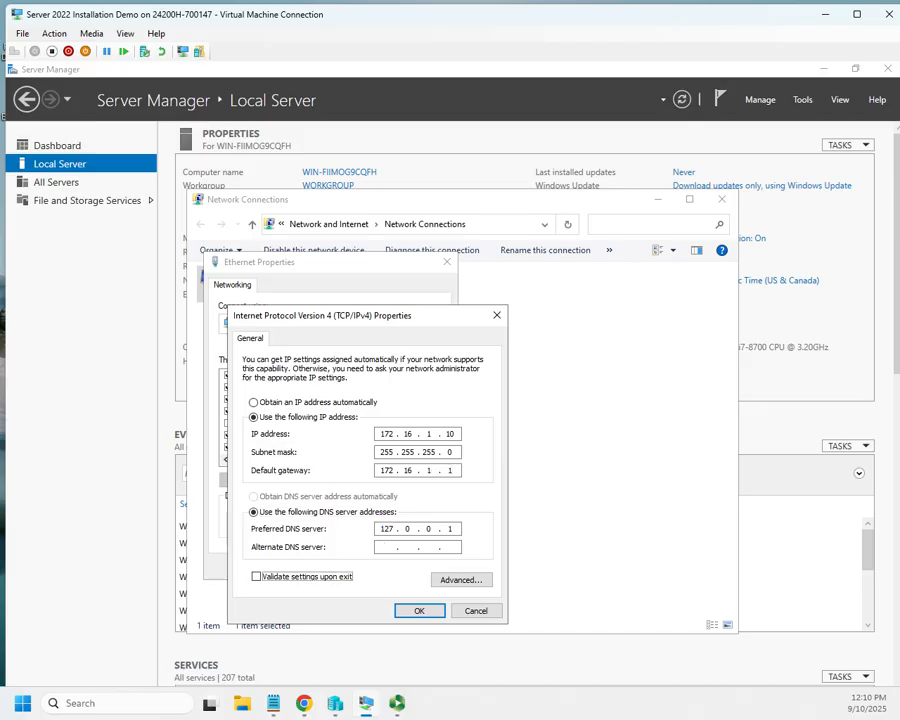
key(Tab)
key(Tab)
key(Tab)
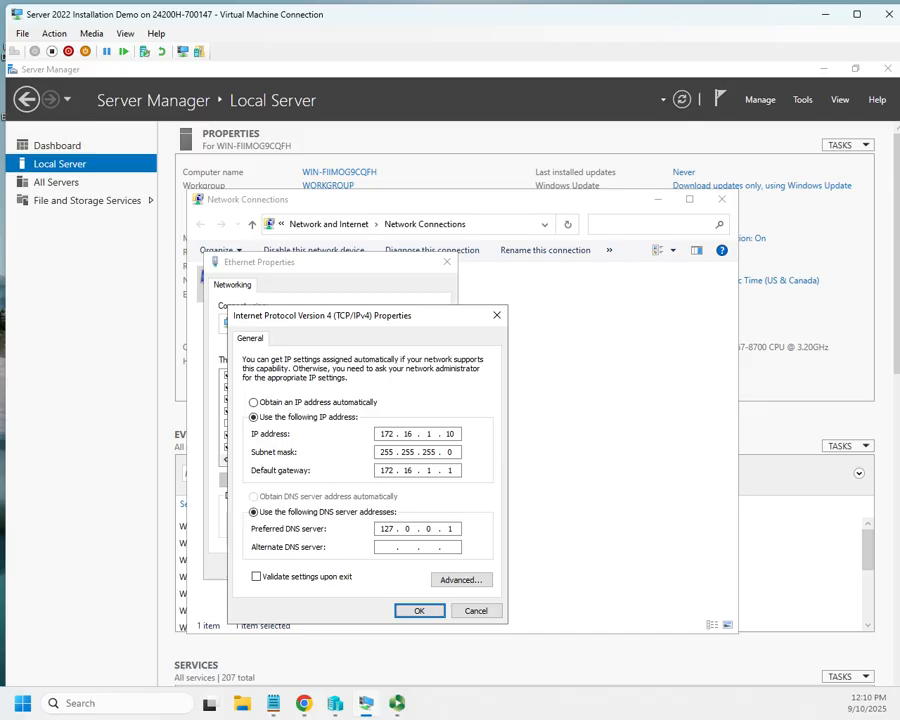
key(Return)
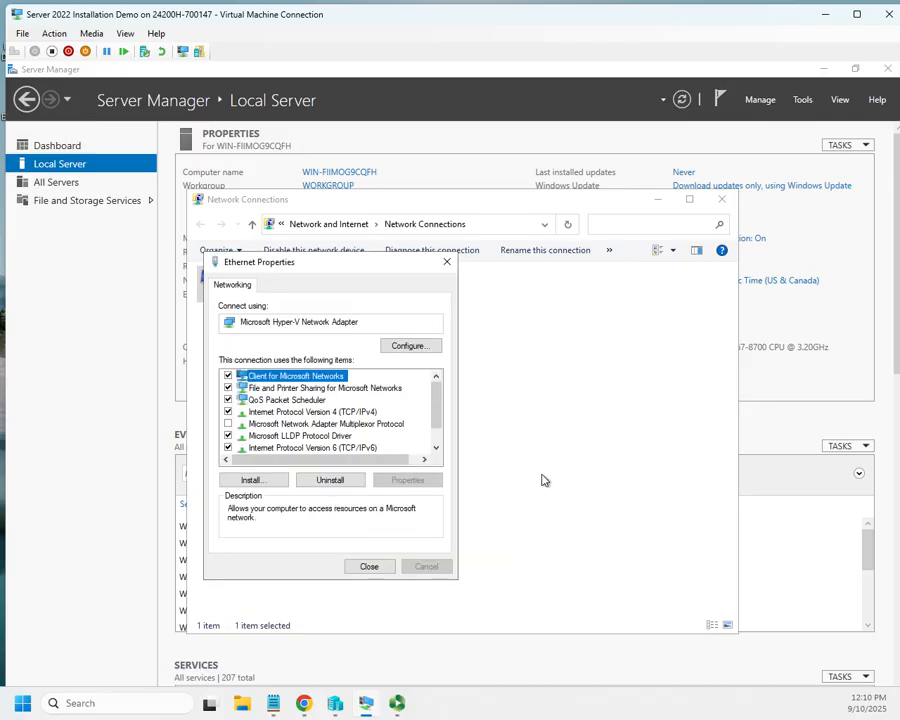
Close the network windows, refresh Local Server to show Ethernet at 172.16.1.10, and maximize the VM
click(368, 567)
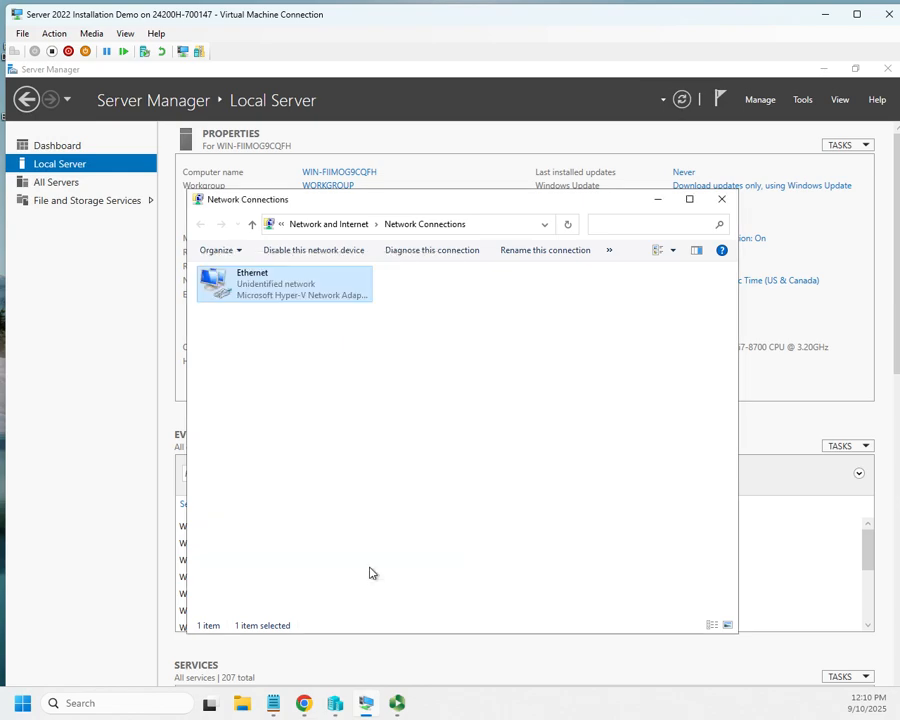
click(722, 199)
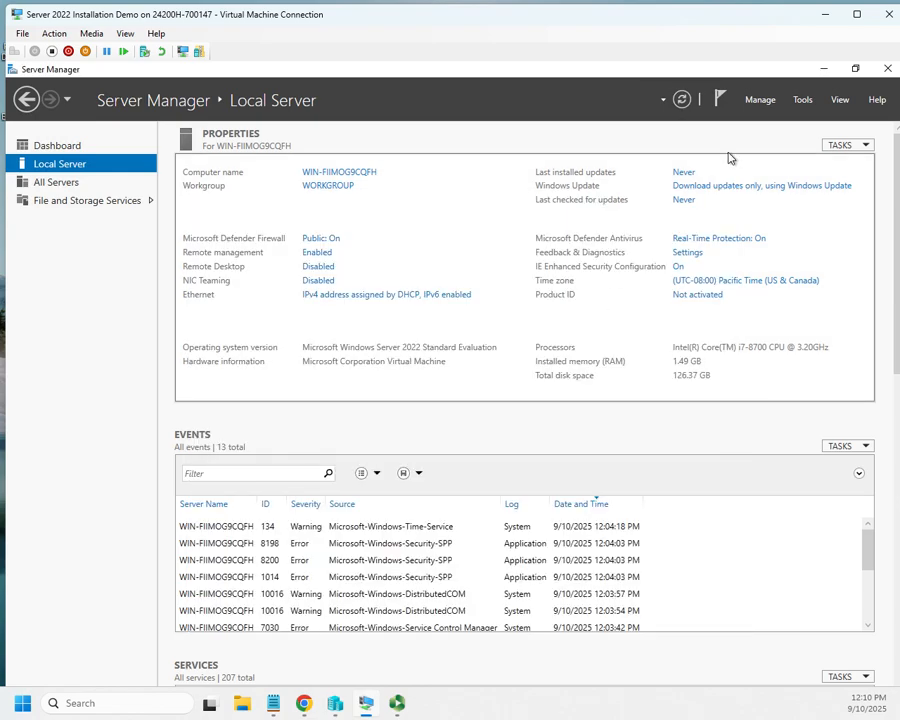
click(683, 100)
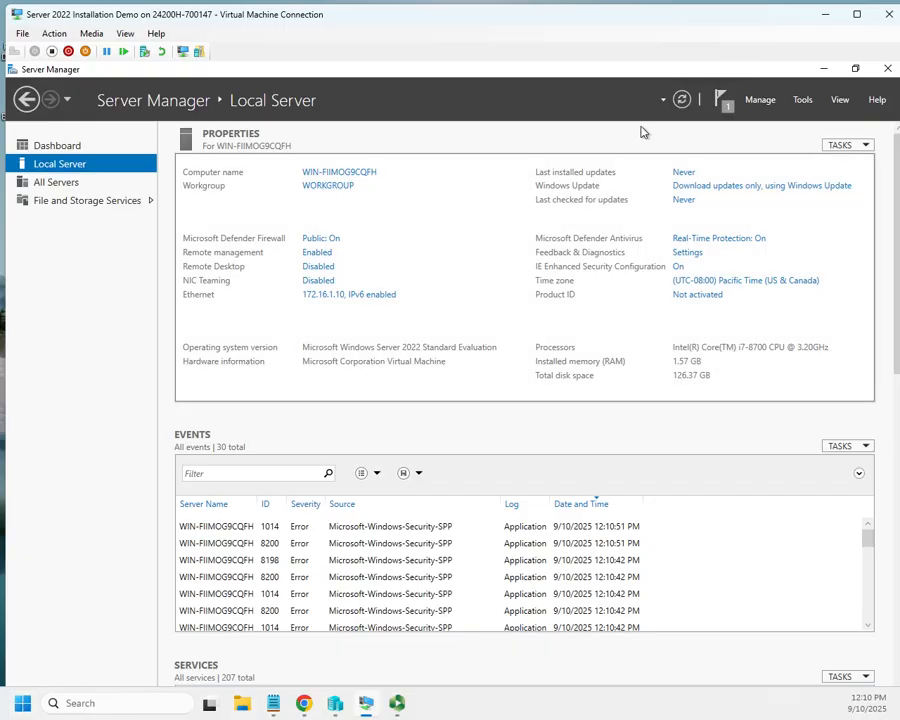
click(857, 14)
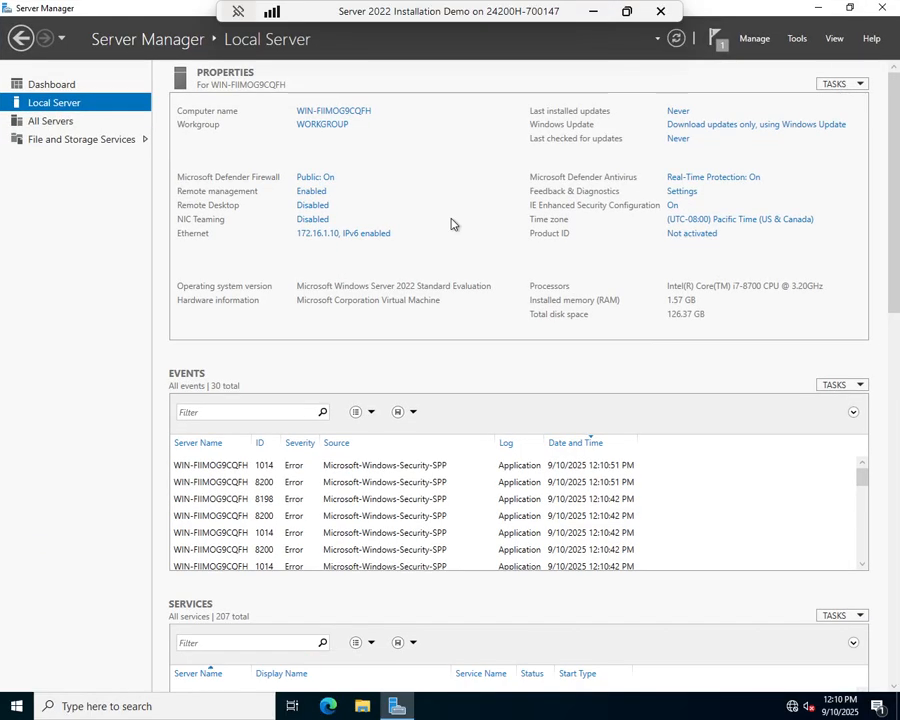
Restart the server from the Start menu's Power options, confirming past the reason prompt and warning
click(16, 706)
click(18, 676)
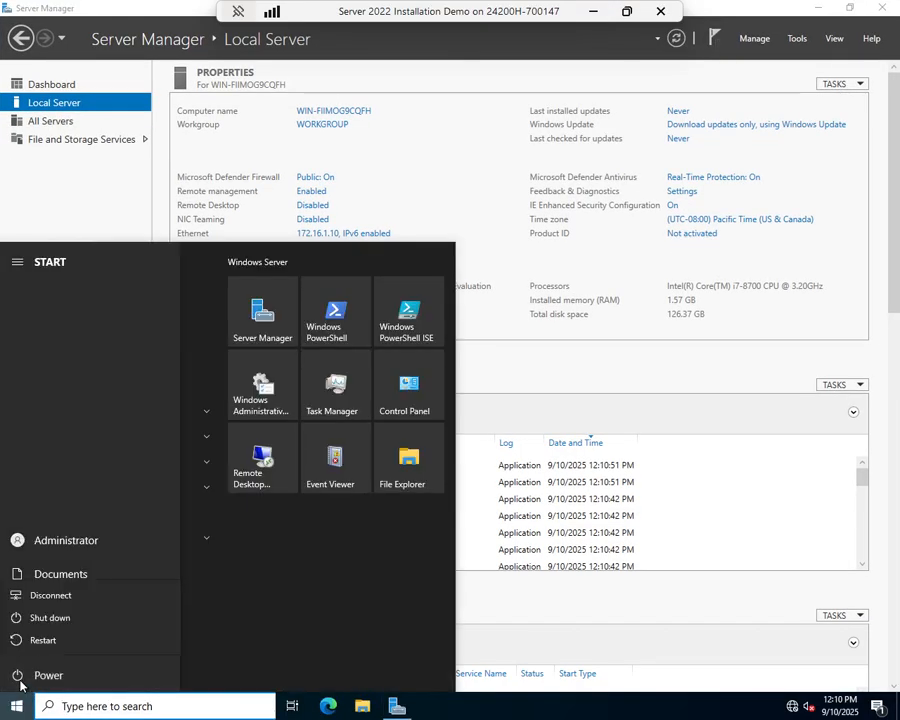
click(43, 640)
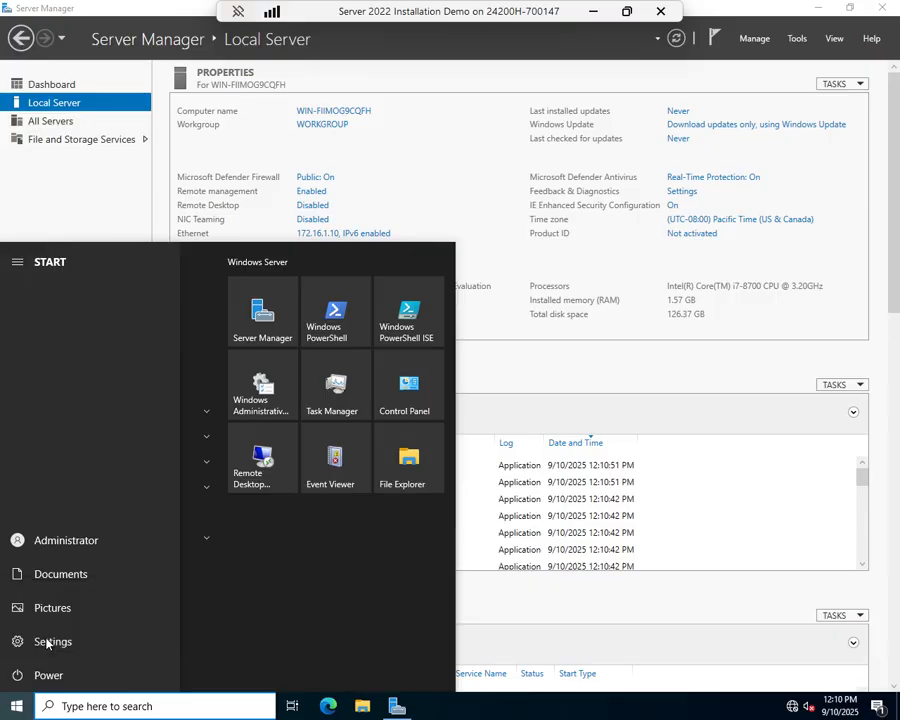
click(200, 636)
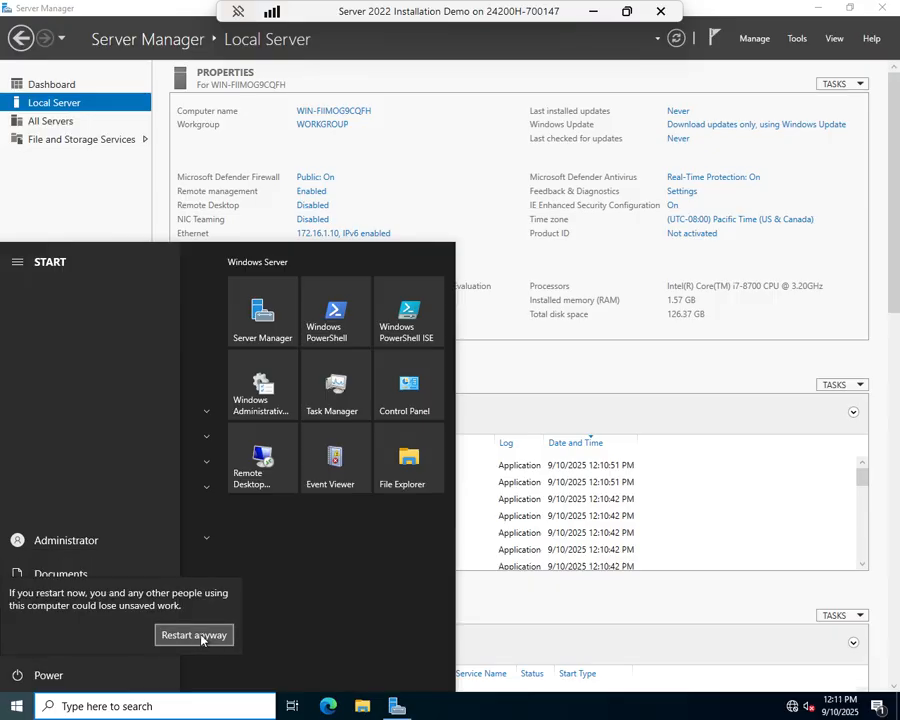
click(203, 637)
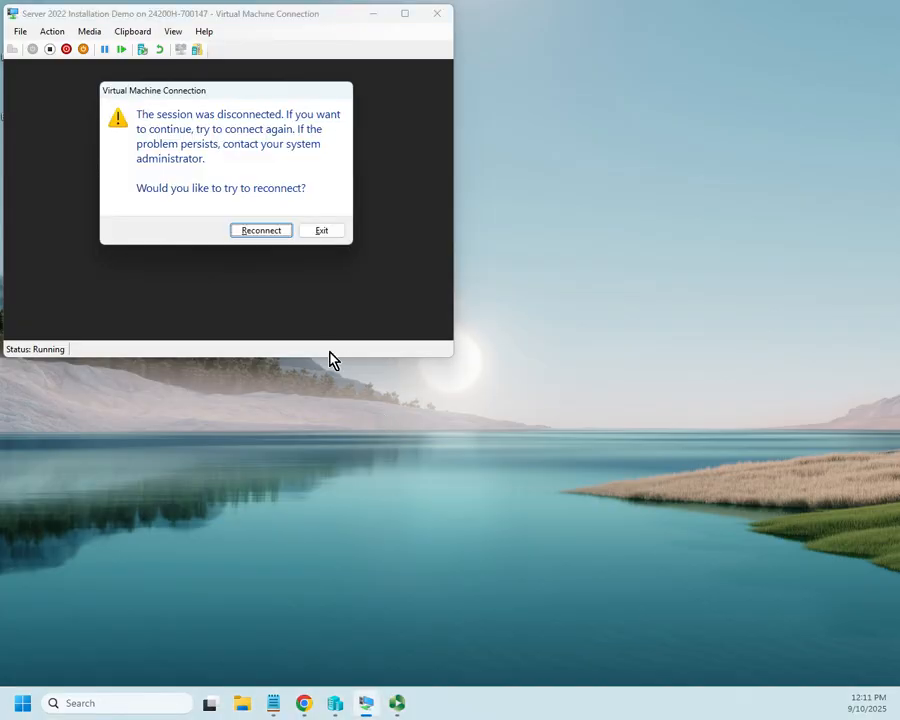
Reconnect full screen, sign in with the Administrator password, and open Server Manager's Local Server page
click(276, 235)
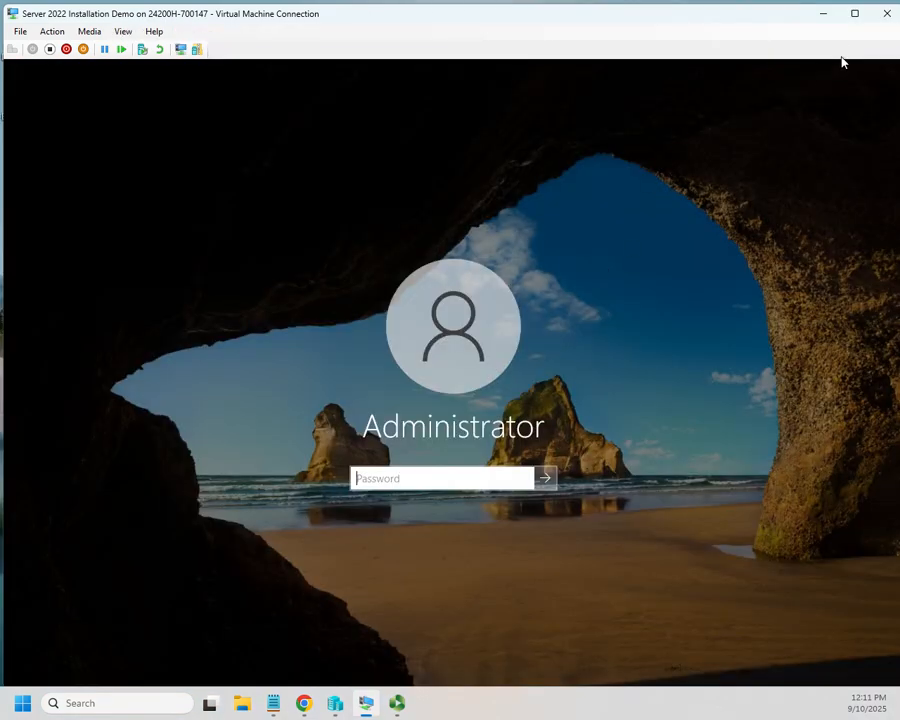
click(855, 14)
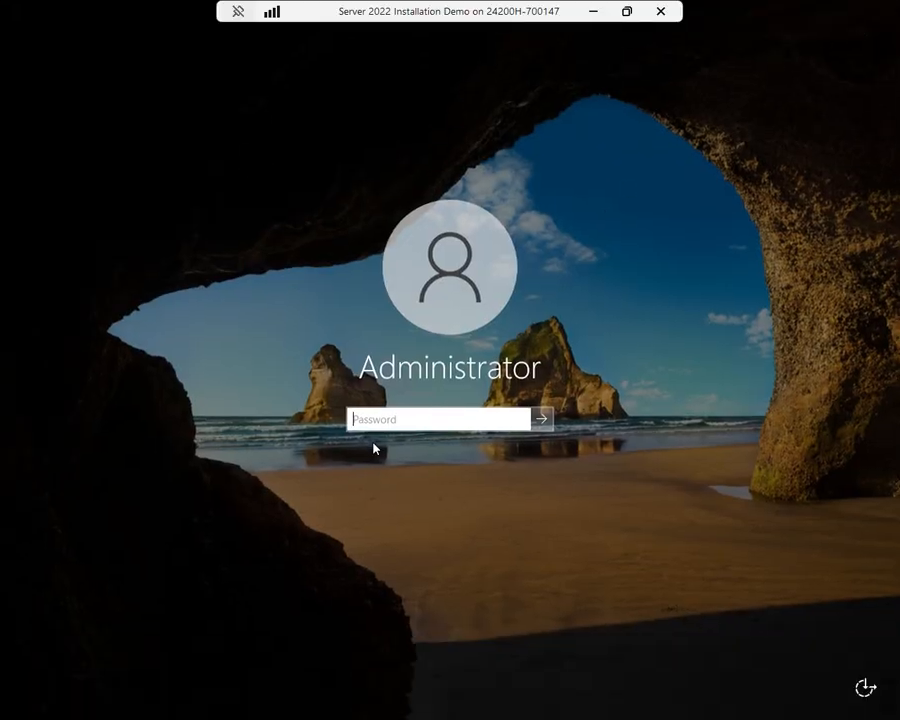
text(••)
key(Return)
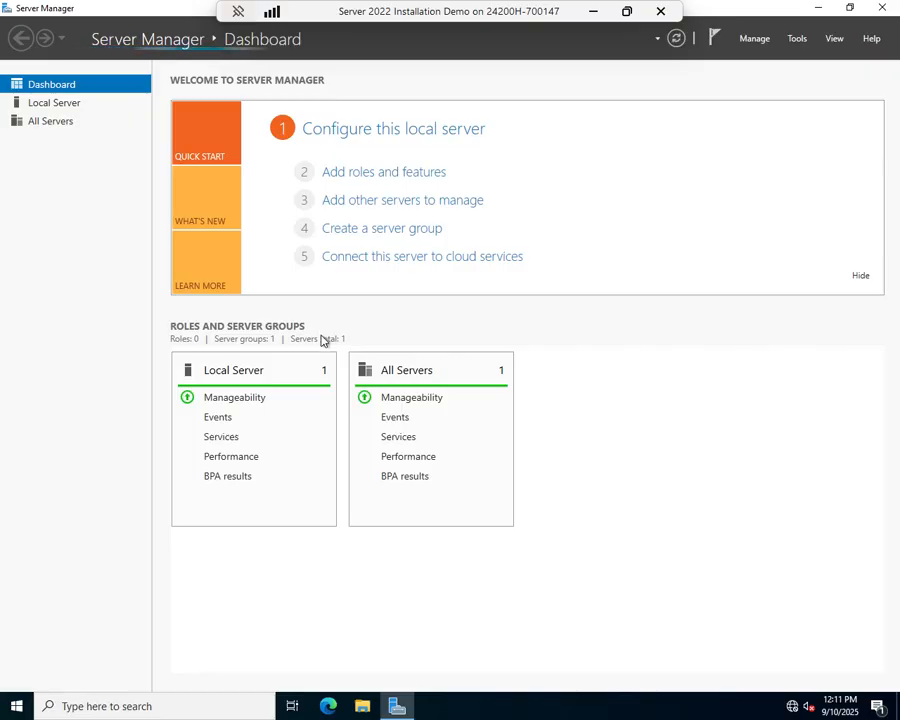
click(416, 135)
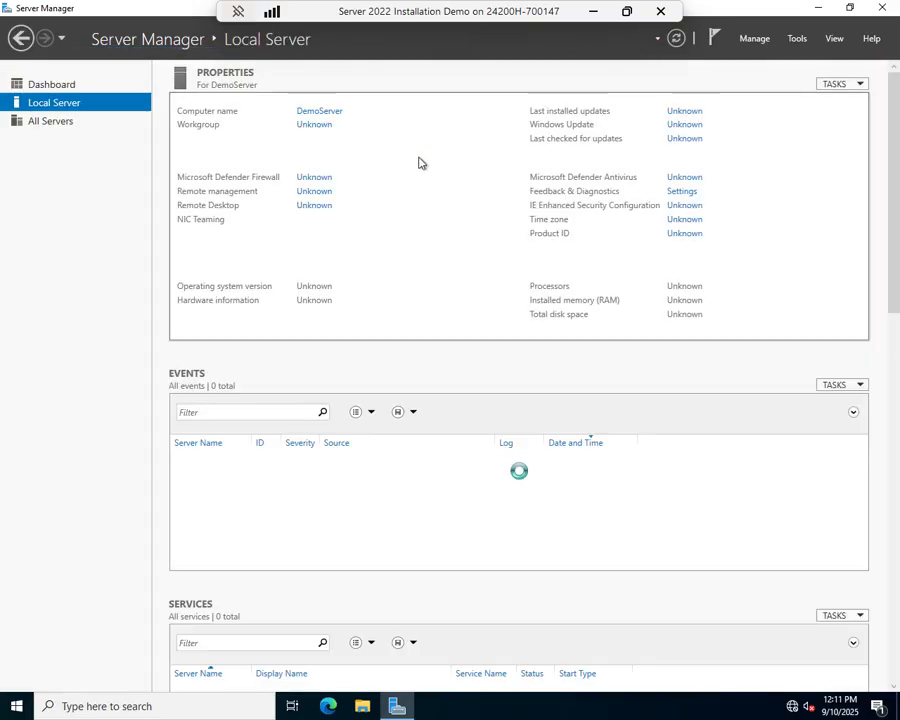